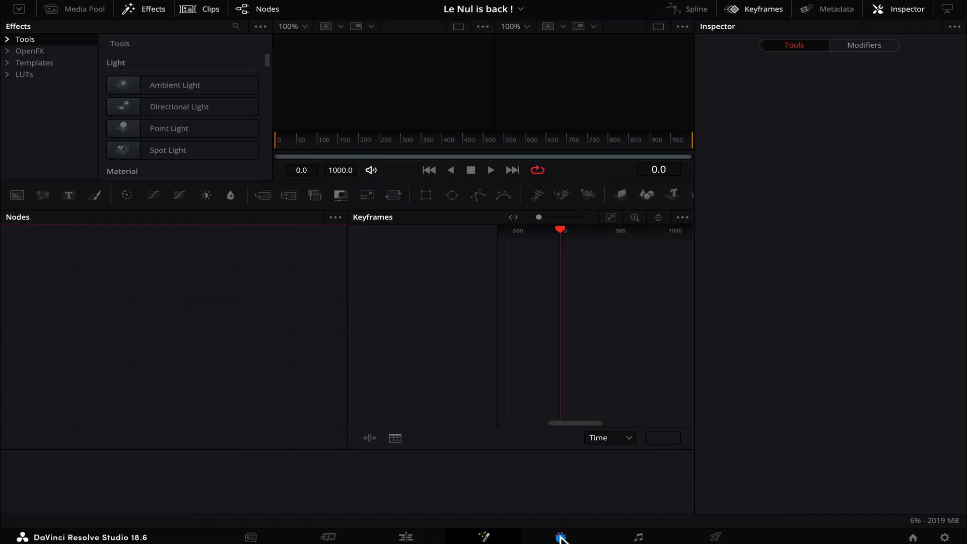
# Step: View the Color, Fairlight and Deliver pages one after another
pyautogui.click(560, 537)
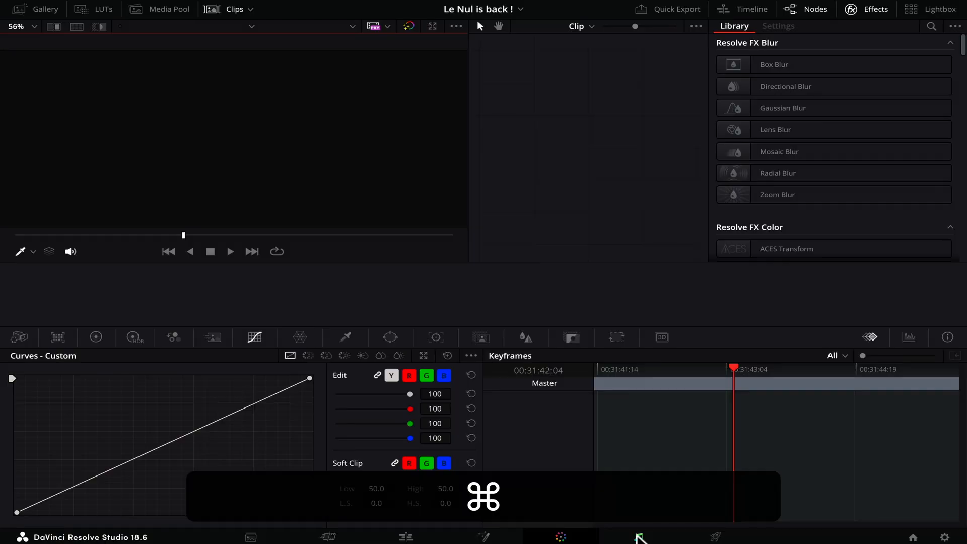
pyautogui.click(638, 538)
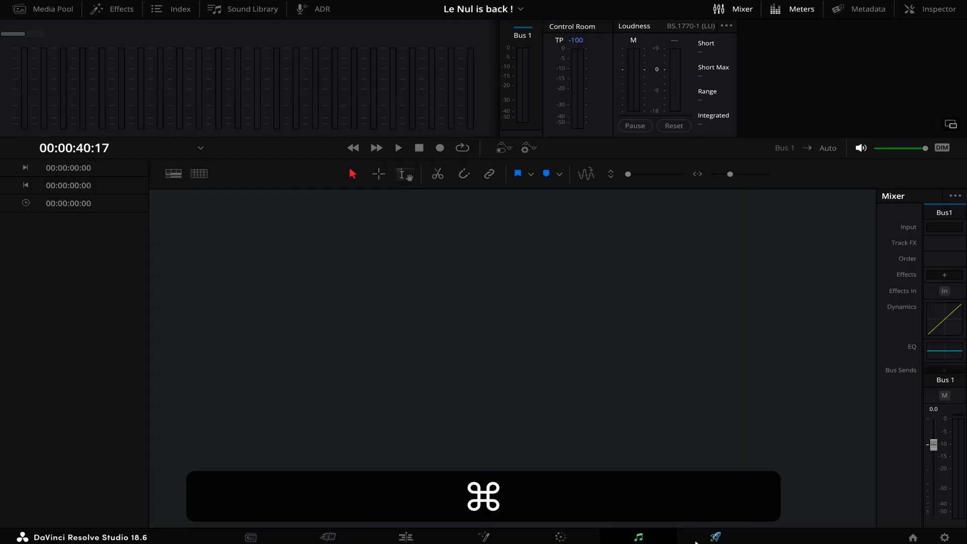
pyautogui.click(717, 537)
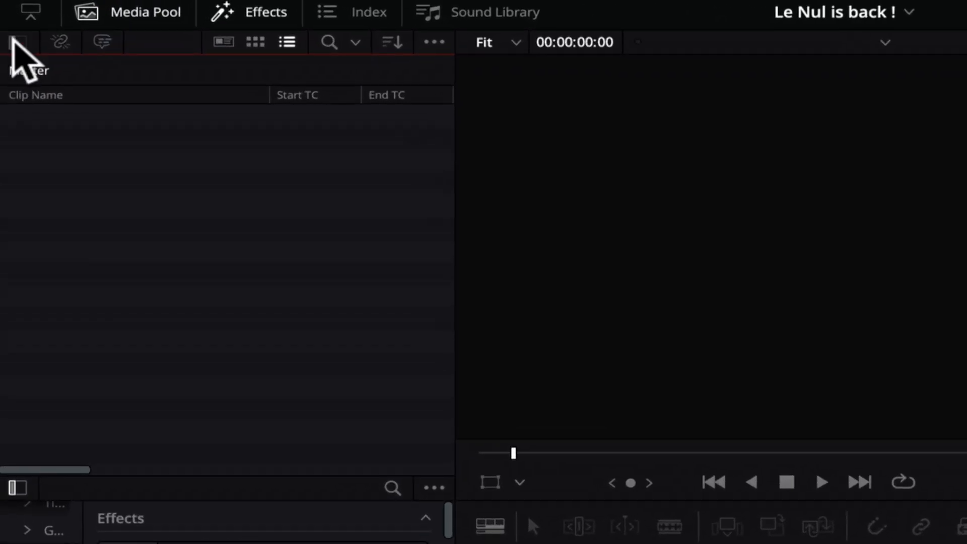
# Step: On the Edit page, show the Media Pool's bin list and hide it again several times
pyautogui.click(15, 42)
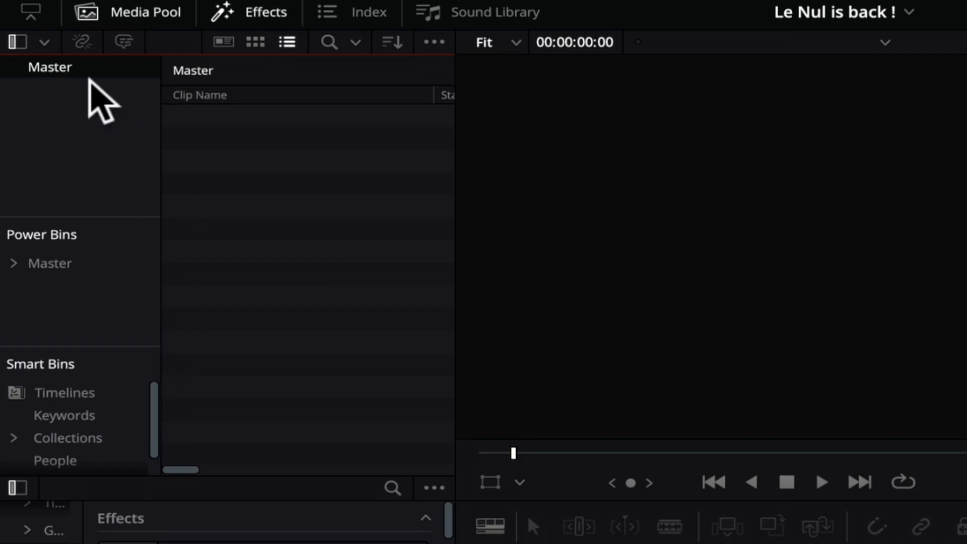
pyautogui.click(18, 43)
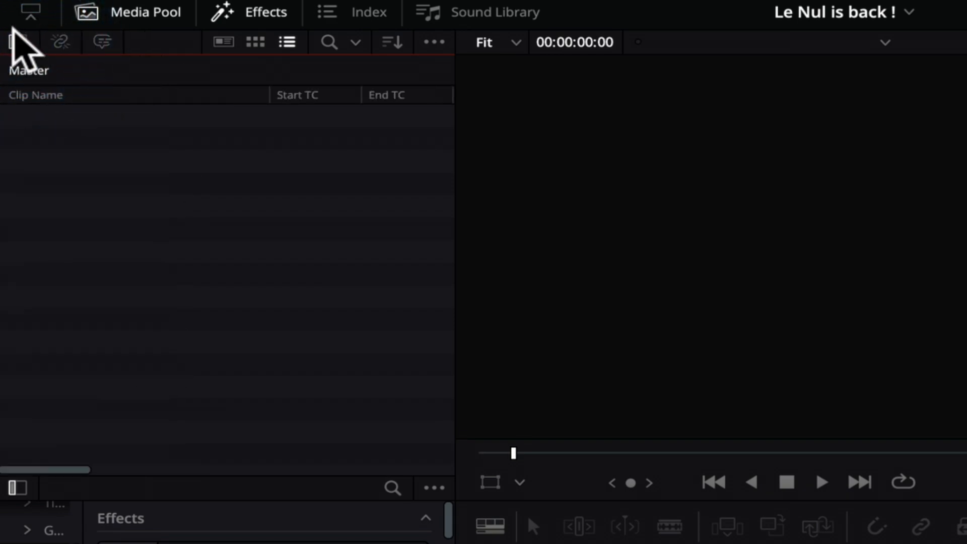
pyautogui.click(16, 42)
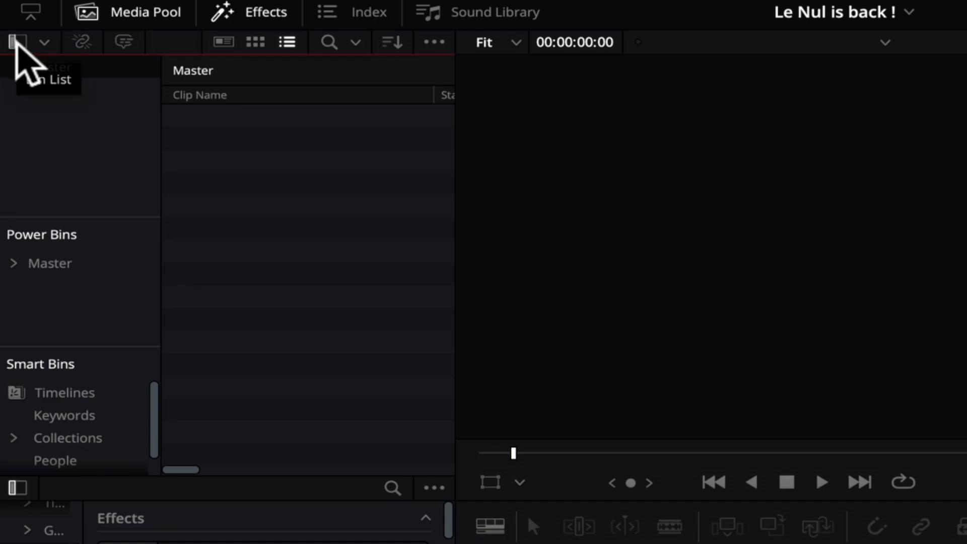
pyautogui.click(17, 42)
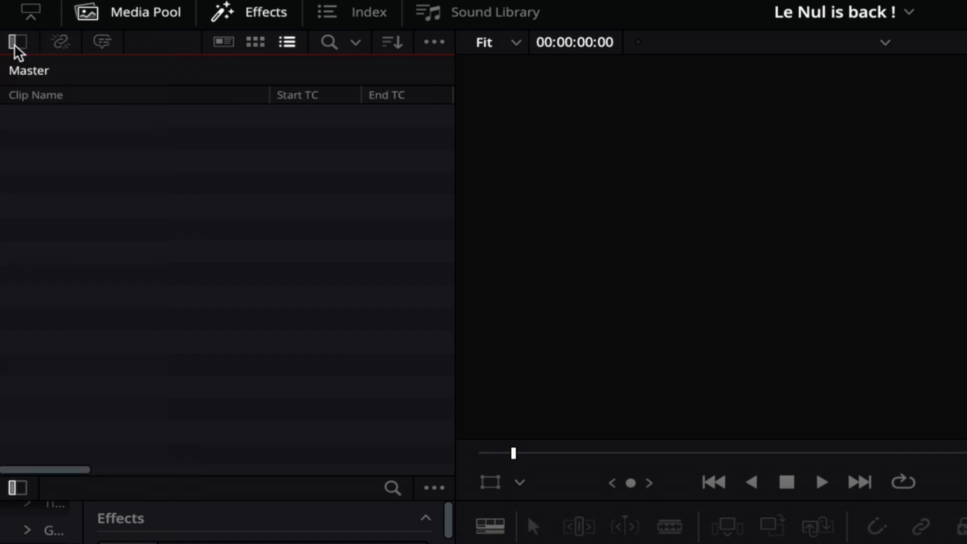
pyautogui.click(17, 42)
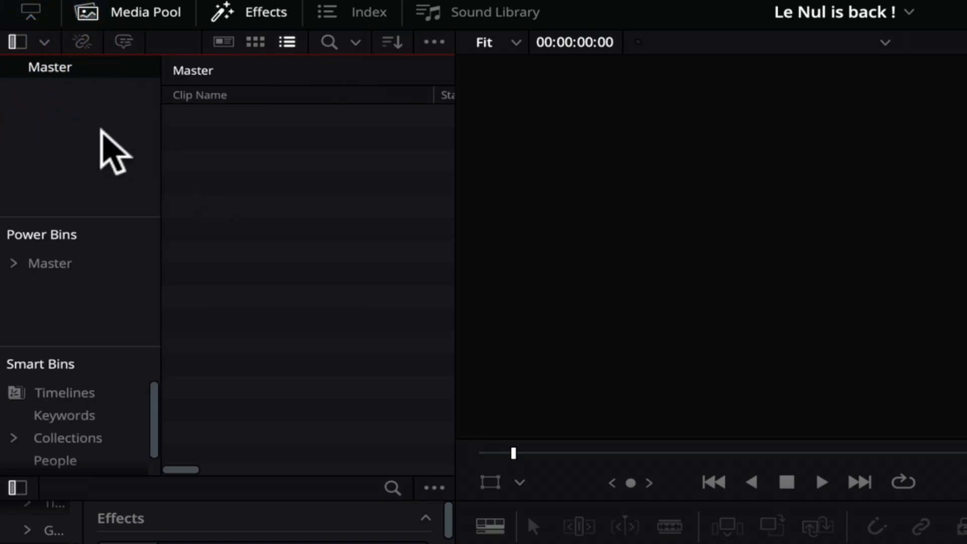
pyautogui.click(10, 41)
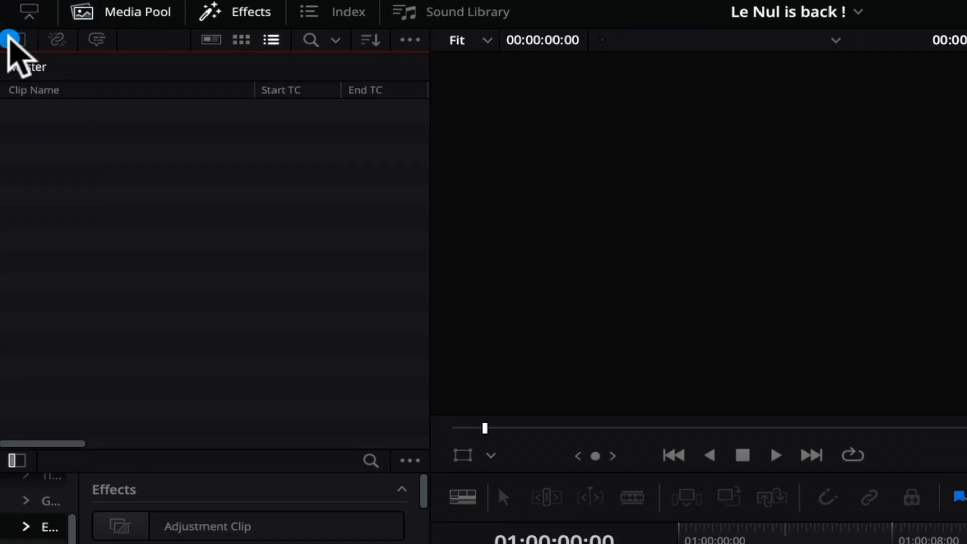
pyautogui.click(9, 39)
pyautogui.click(10, 39)
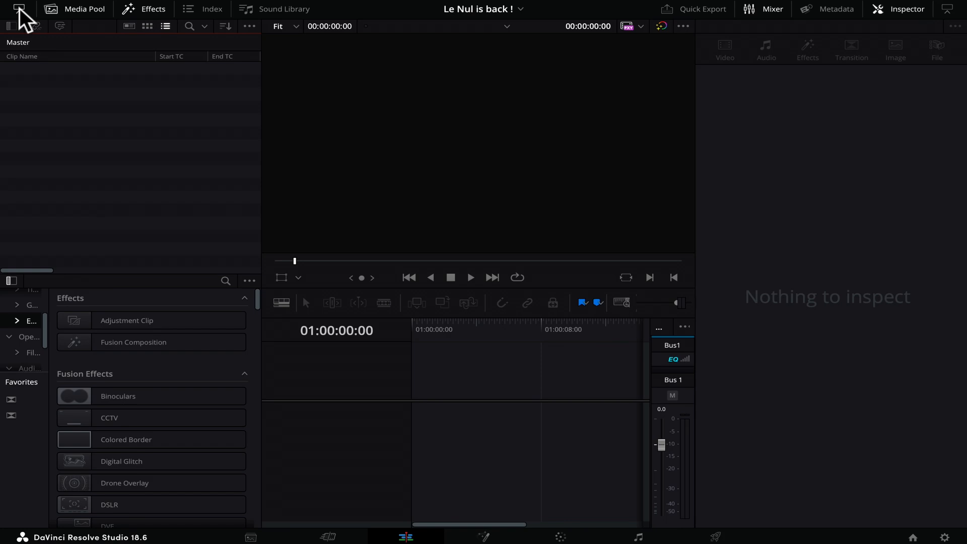
# Step: Switch the Media Pool between full and half height with Effects hidden, leaving it at half height above the timeline
pyautogui.click(19, 8)
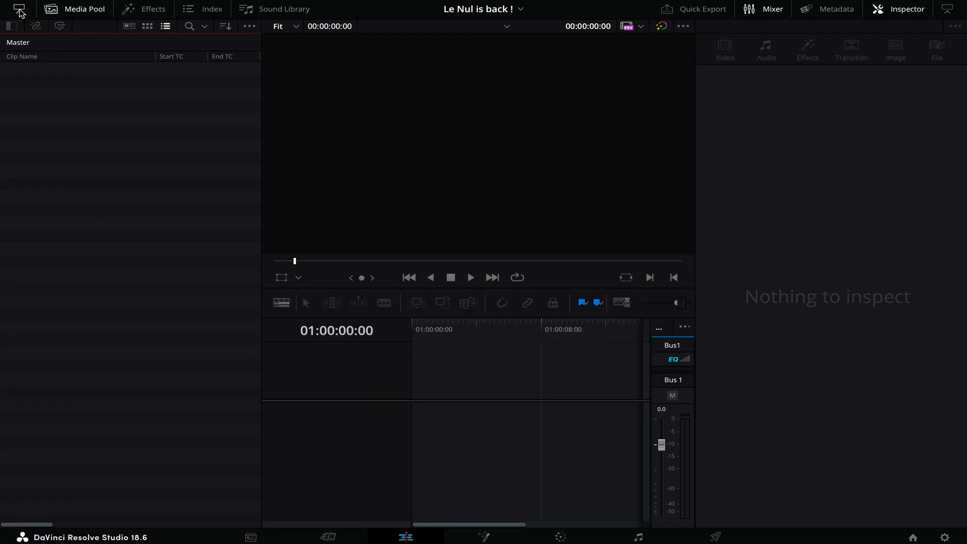
pyautogui.click(19, 9)
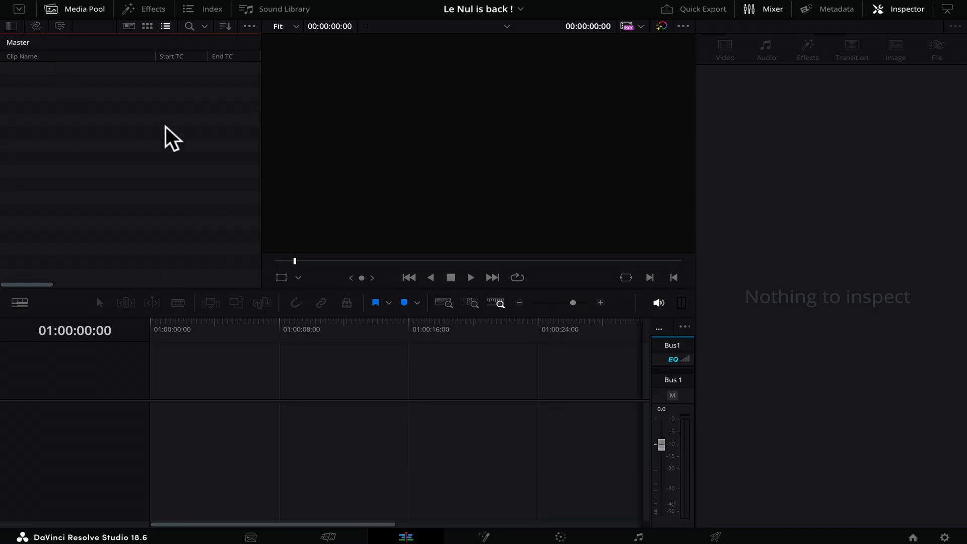
pyautogui.moveTo(196, 0)
pyautogui.click(19, 9)
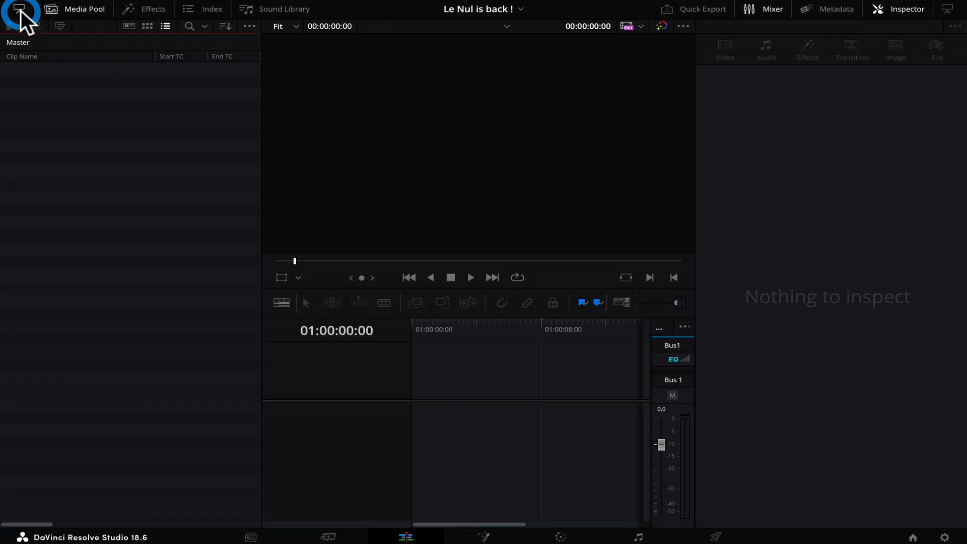
pyautogui.keyDown('super'); pyautogui.click(20, 10); pyautogui.keyUp('super')
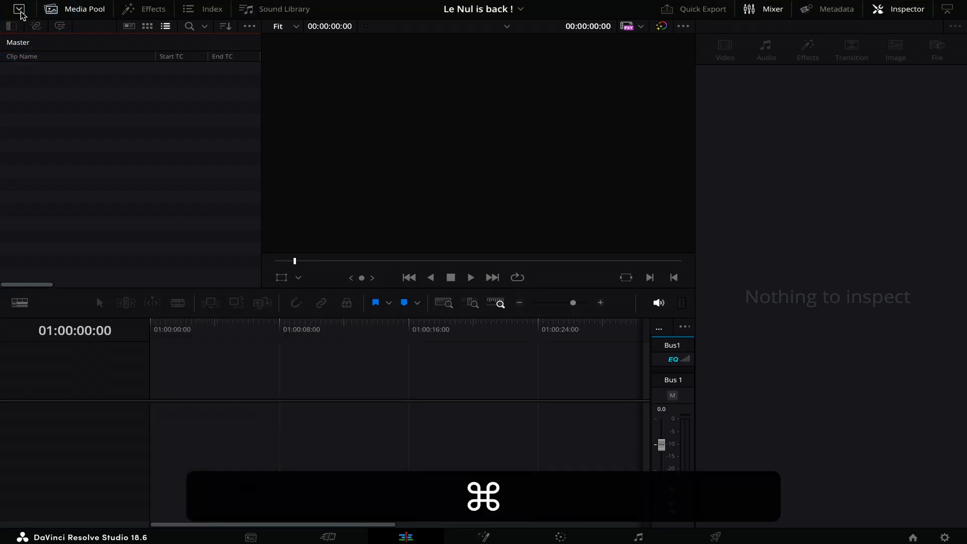
pyautogui.click(20, 11)
pyautogui.click(21, 10)
pyautogui.click(20, 10)
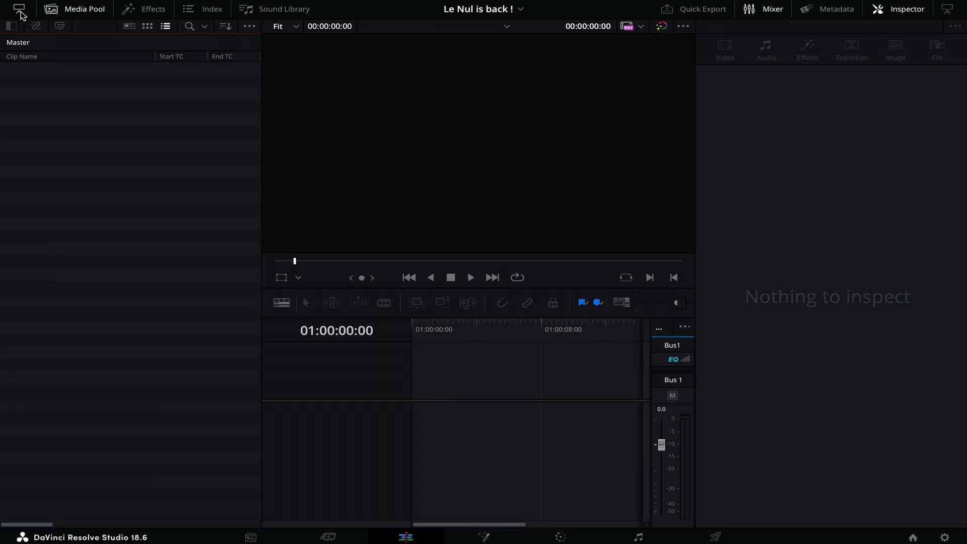
pyautogui.click(21, 10)
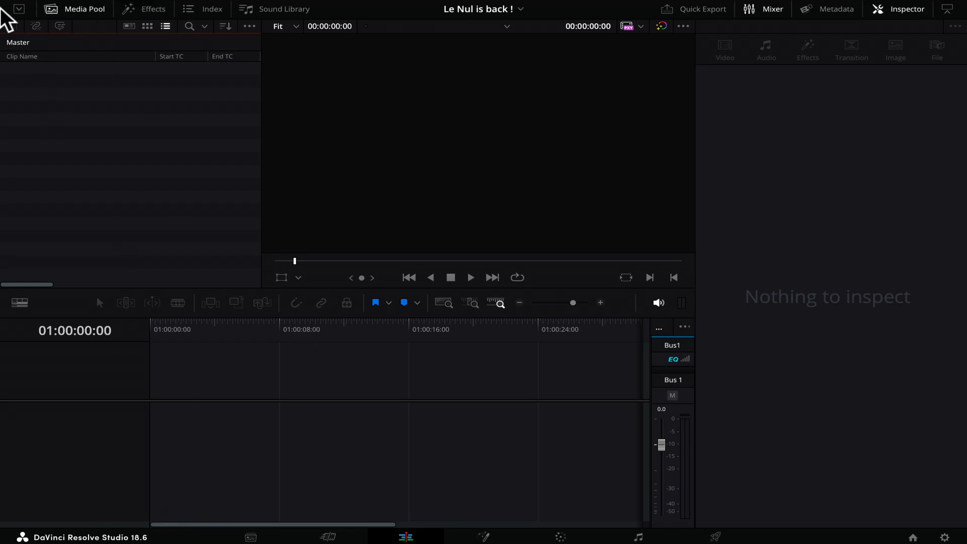
pyautogui.click(19, 7)
pyautogui.click(20, 8)
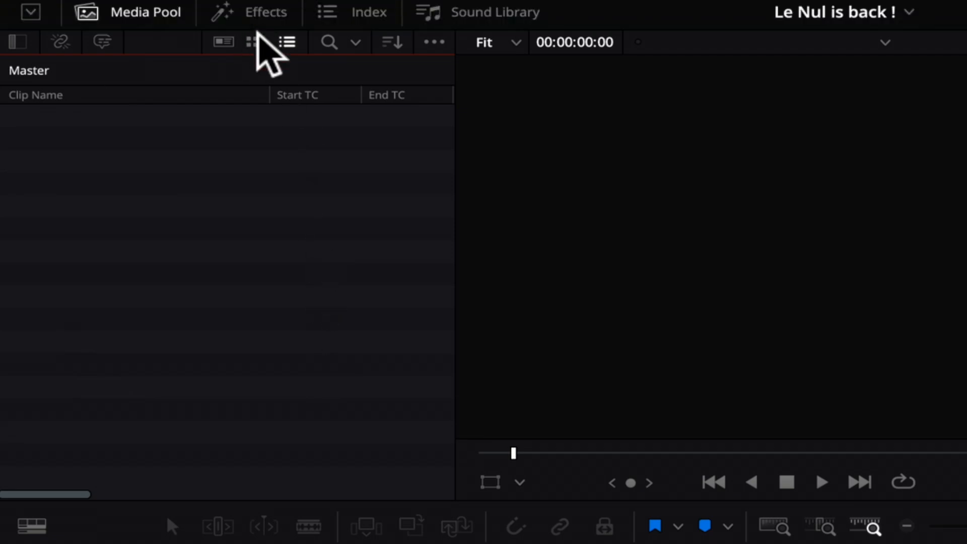
# Step: Show the Effects library and browse its Video Transitions, Audio Transitions, Titles, Generators and Effects categories
pyautogui.click(252, 15)
pyautogui.moveTo(78, 97); pyautogui.dragTo(193, 128)
pyautogui.scroll(3, 154, 146)
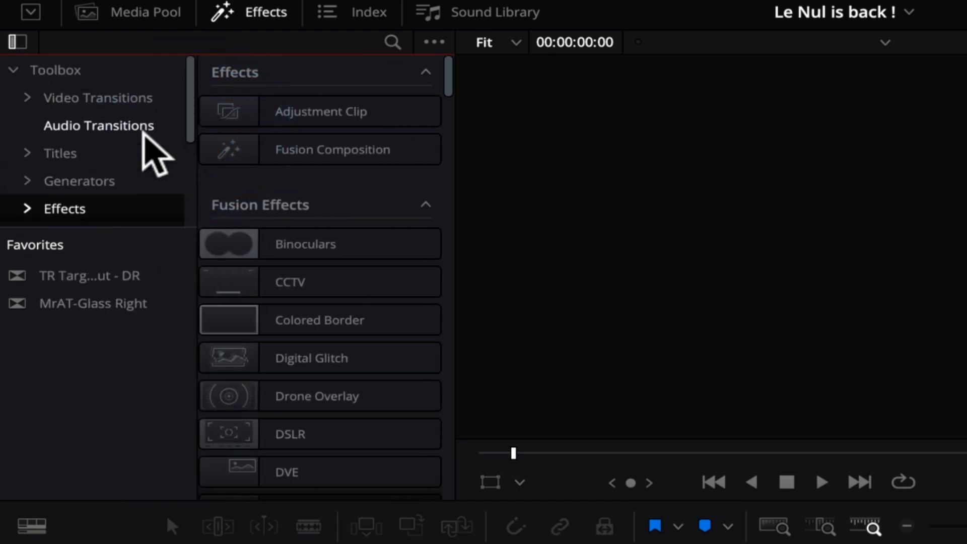
pyautogui.click(124, 96)
pyautogui.click(132, 125)
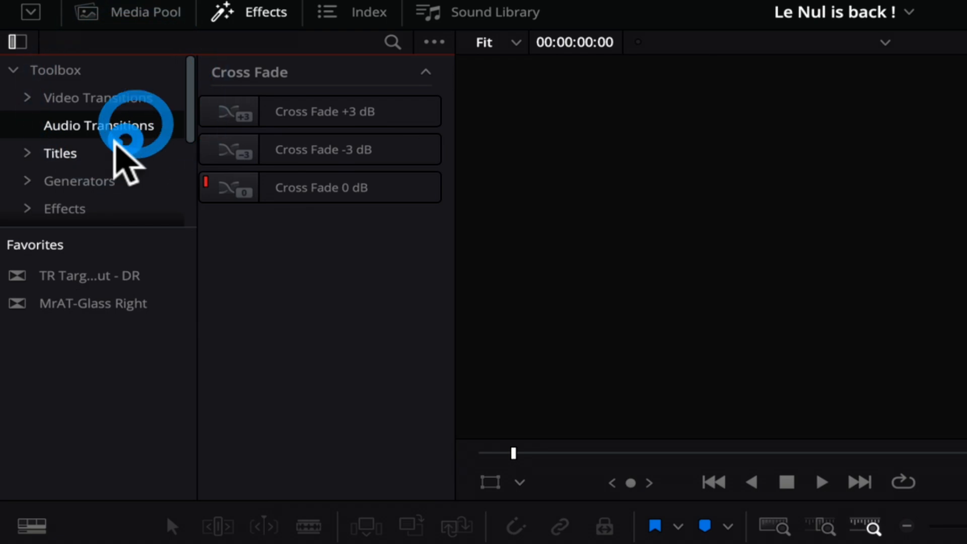
pyautogui.click(108, 151)
pyautogui.click(106, 182)
pyautogui.click(93, 206)
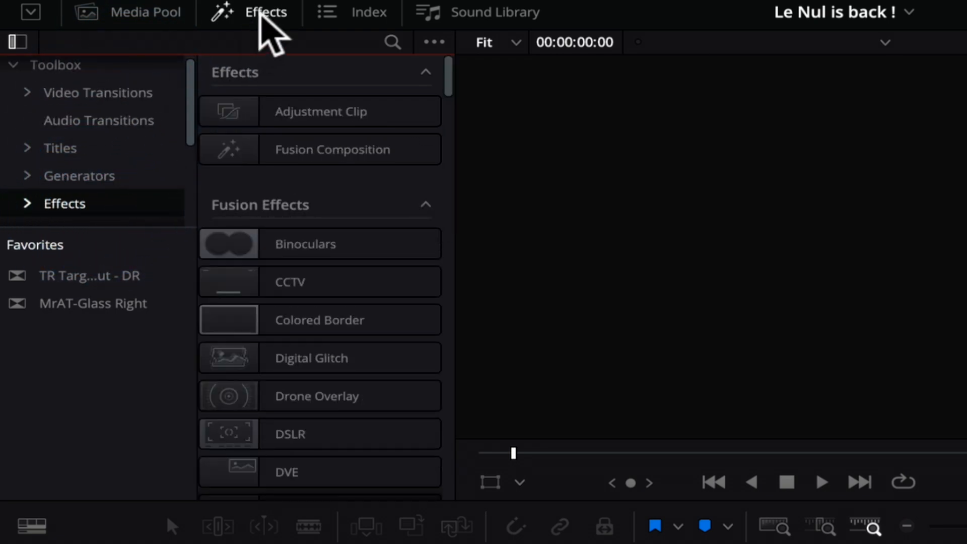
# Step: Hide the Effects library and view the Index, the Sound Library and the Media Pool in turn
pyautogui.click(259, 12)
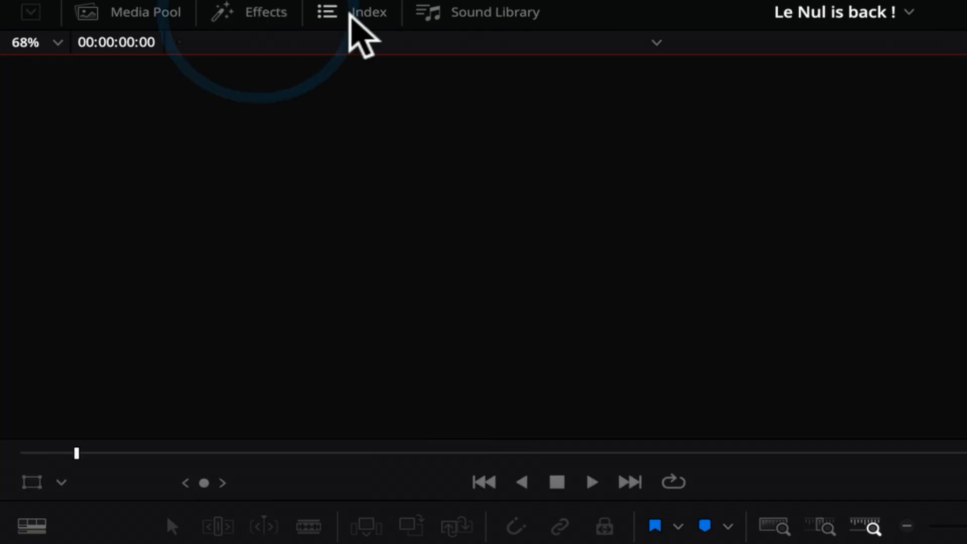
pyautogui.click(369, 21)
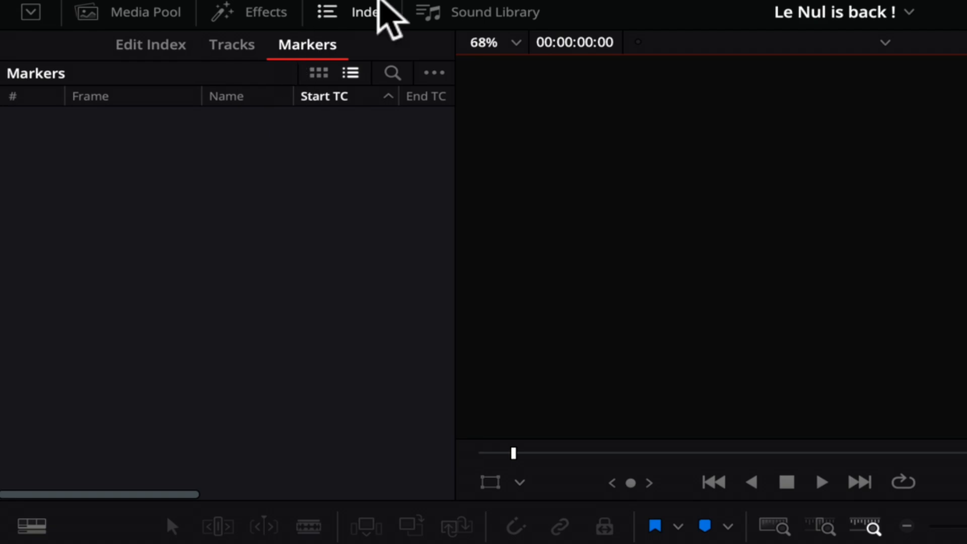
pyautogui.click(463, 11)
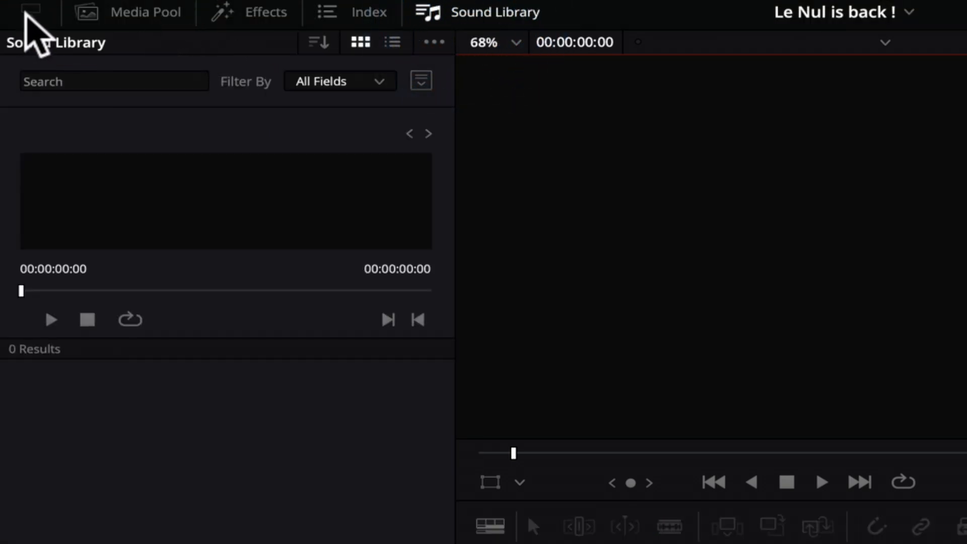
pyautogui.click(161, 14)
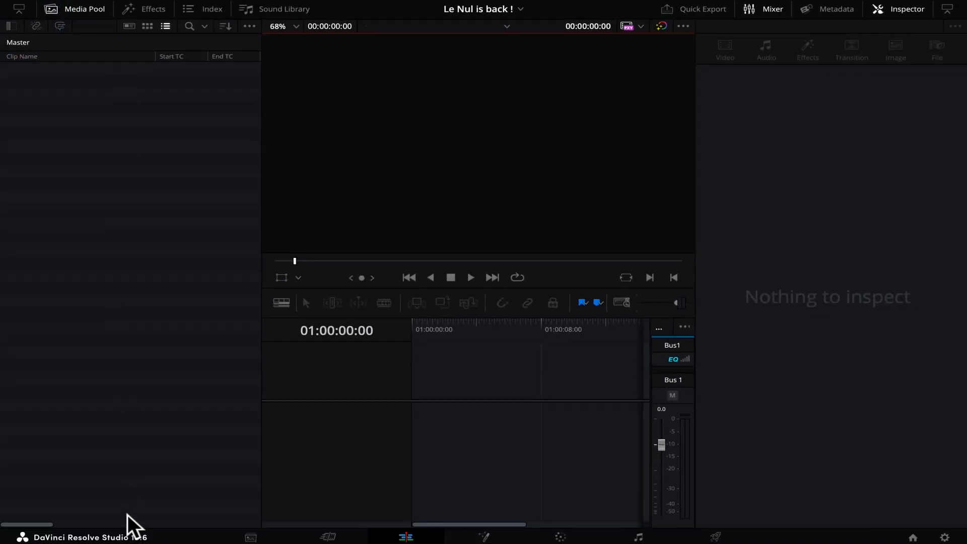
# Step: Try the Effects library with the Media Pool at full and half height, then leave only the Effects library at full height
pyautogui.click(153, 9)
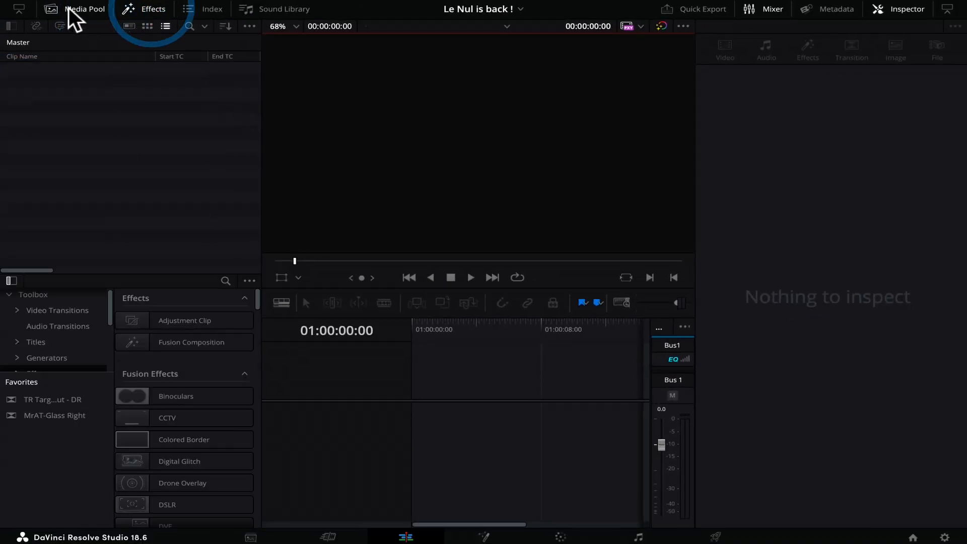
pyautogui.click(14, 6)
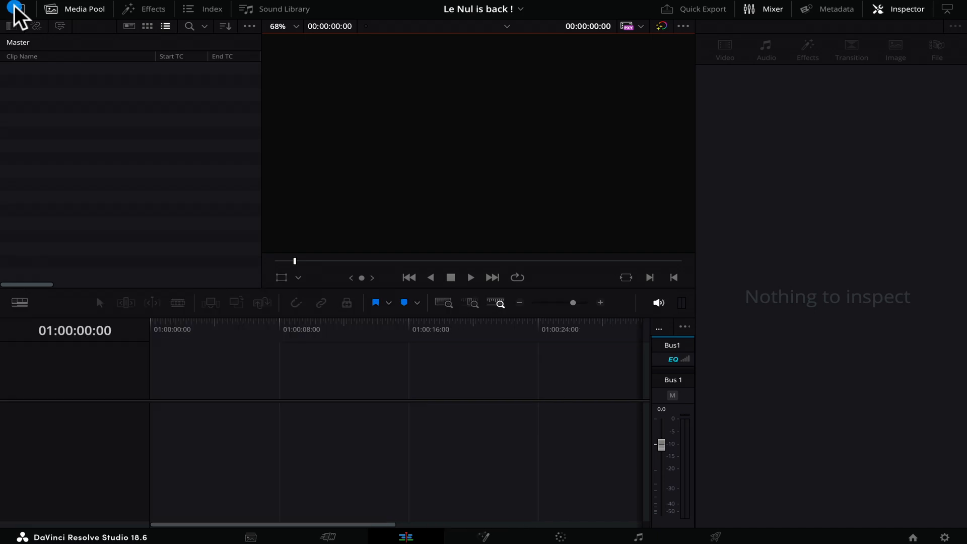
pyautogui.click(147, 9)
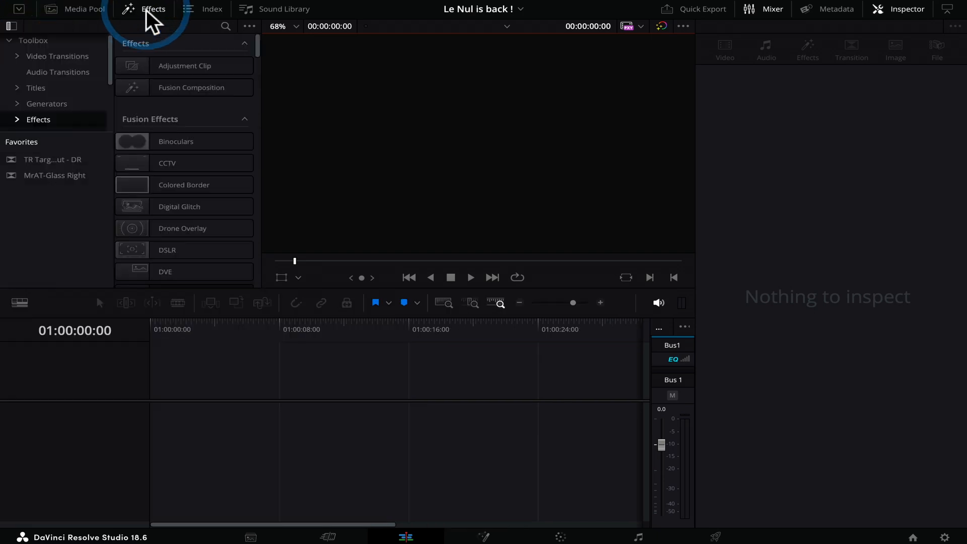
pyautogui.click(87, 11)
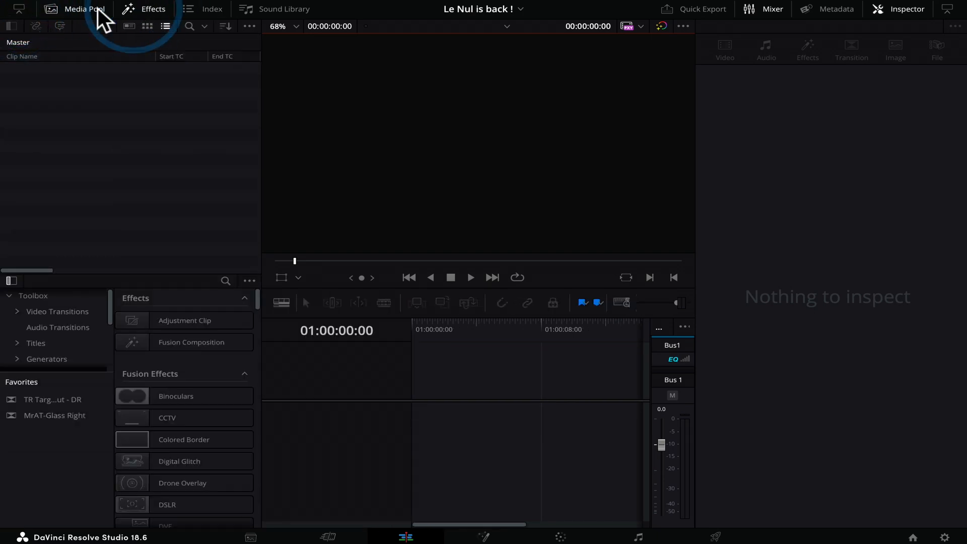
pyautogui.click(88, 9)
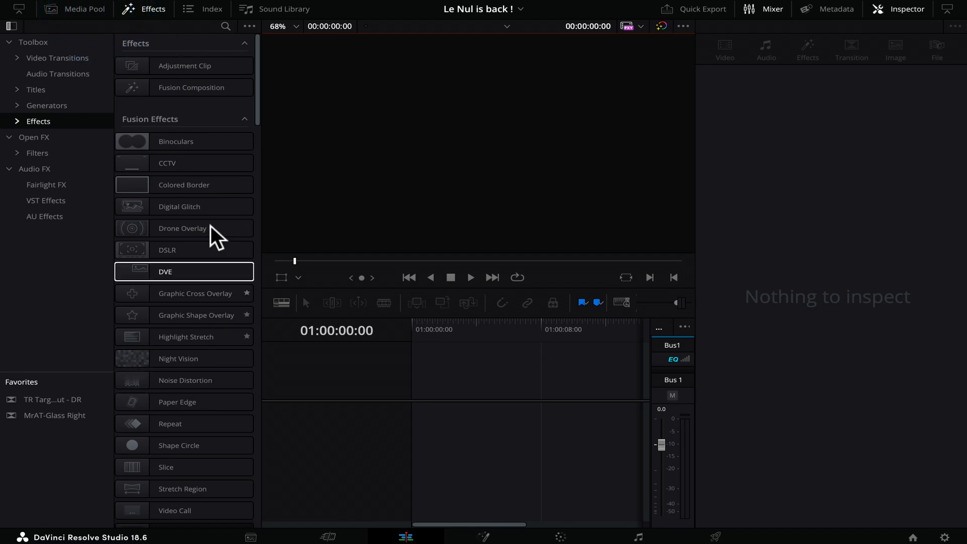
# Step: Hide and reshow the Inspector, compare its full and half heights, and leave it at half height above the timeline
pyautogui.click(947, 11)
pyautogui.press('super')
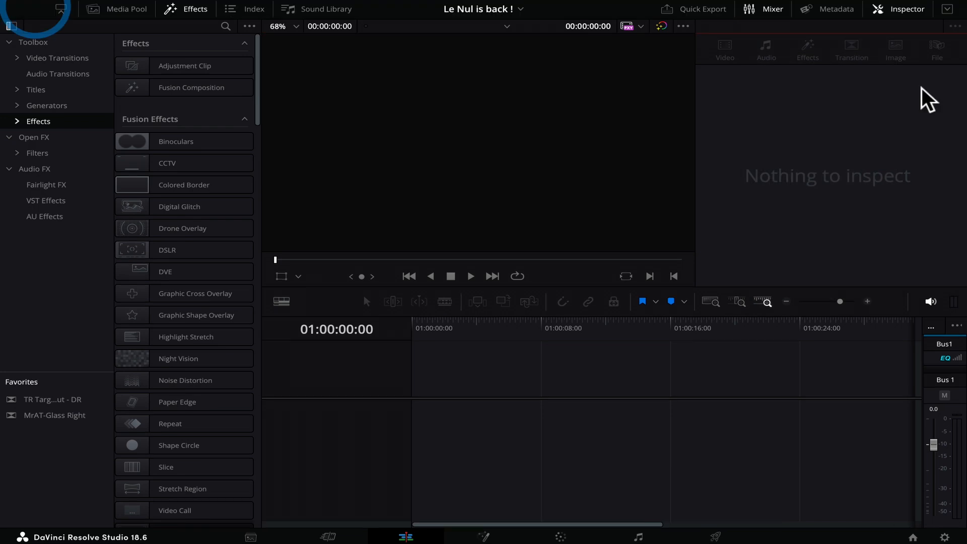
pyautogui.click(904, 10)
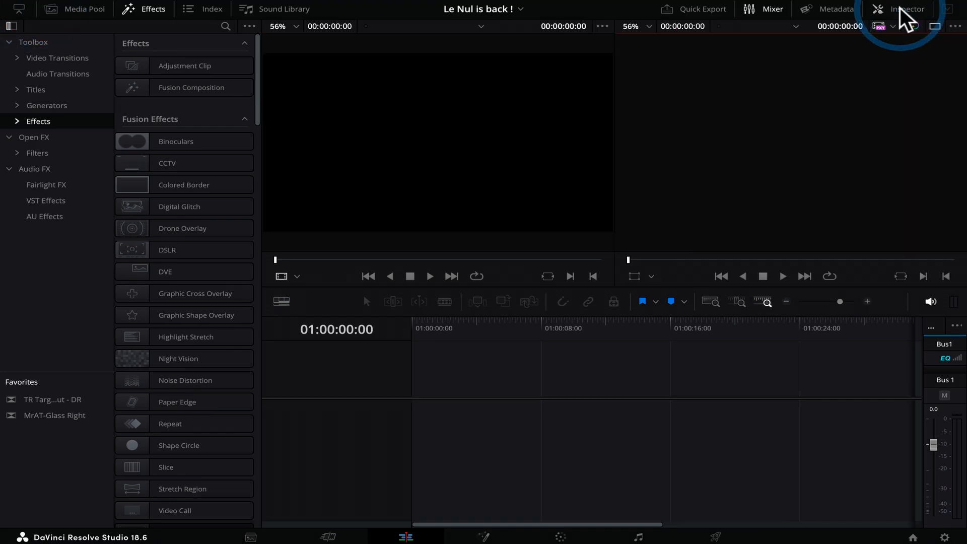
pyautogui.press('super')
pyautogui.click(904, 10)
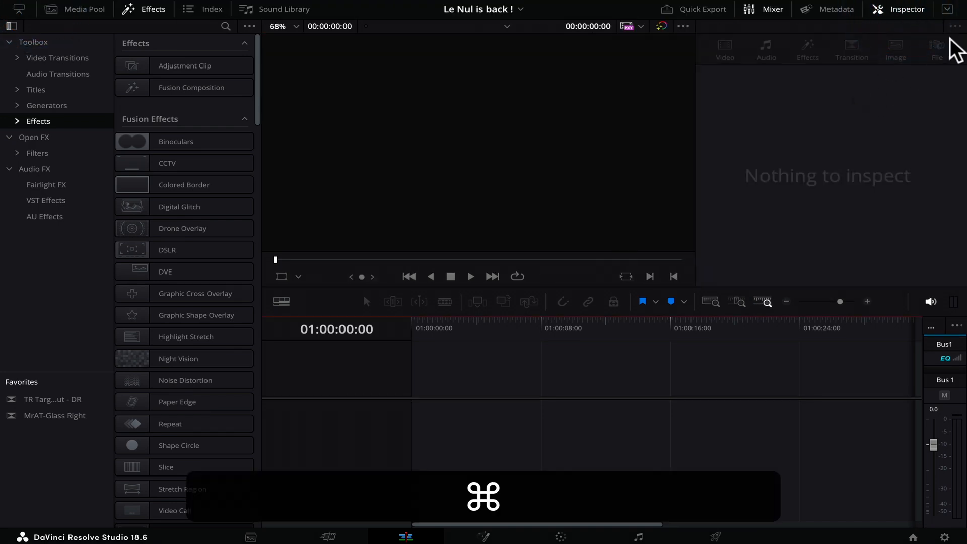
pyautogui.click(948, 9)
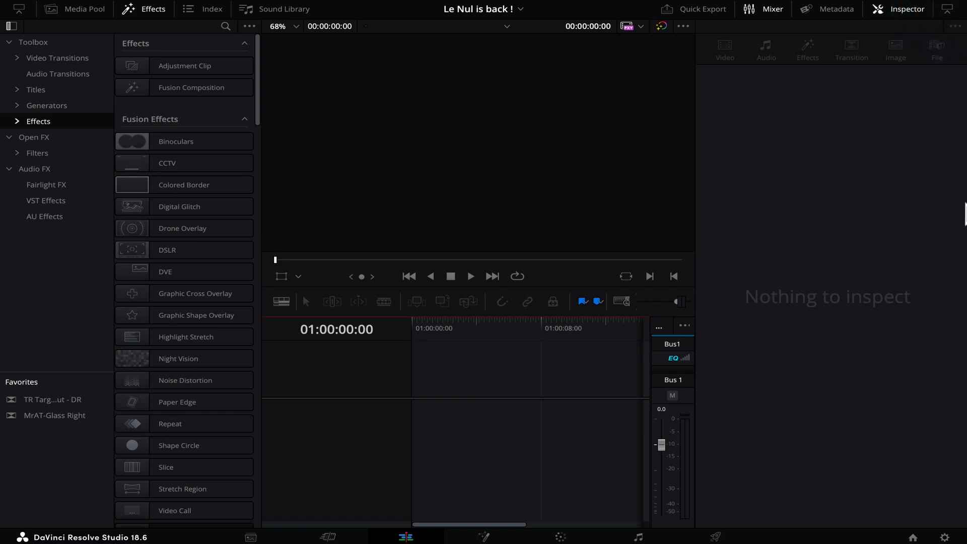
pyautogui.click(943, 14)
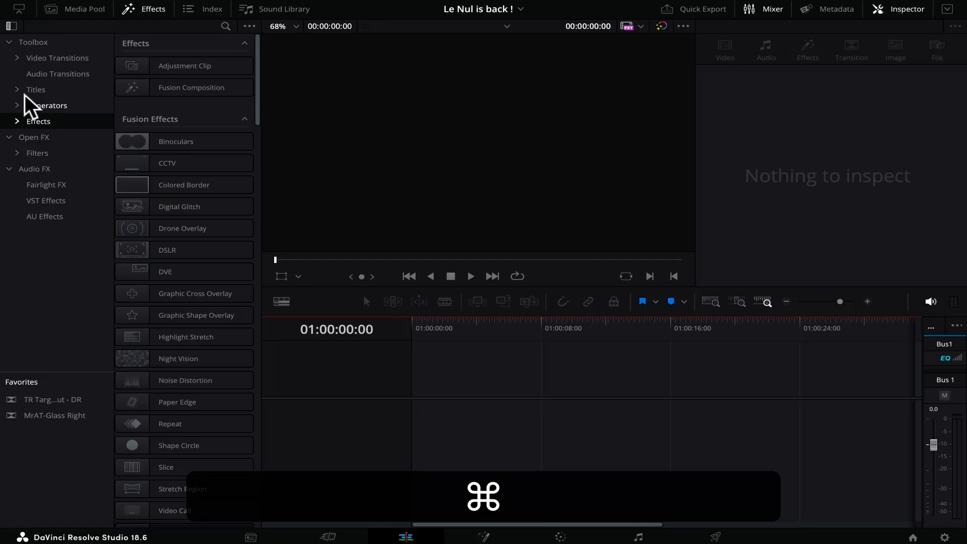
# Step: Display the Titles category in the effects library
pyautogui.click(35, 90)
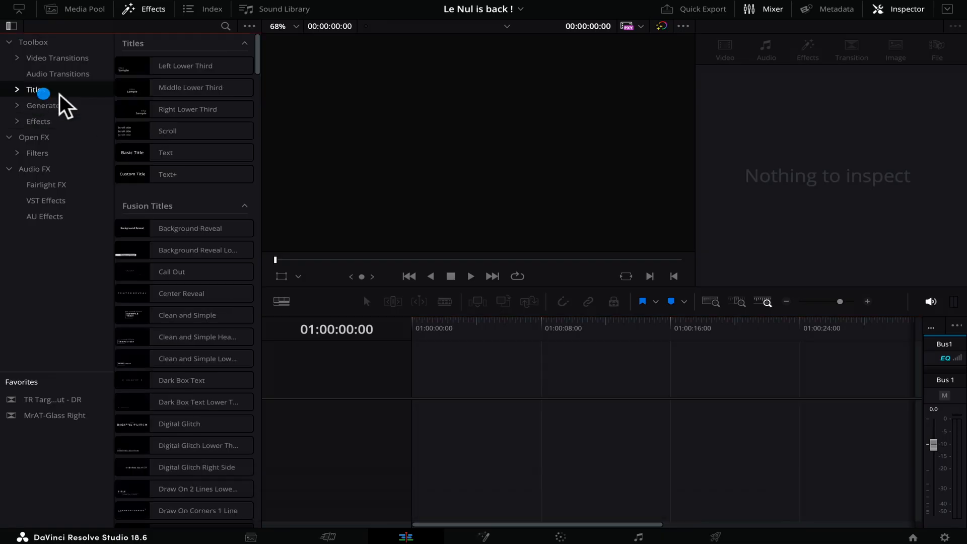
# Step: Add a Text title to the Video 3 track and park the playhead over it at 00:00:02:06
pyautogui.click(183, 135)
pyautogui.click(172, 154)
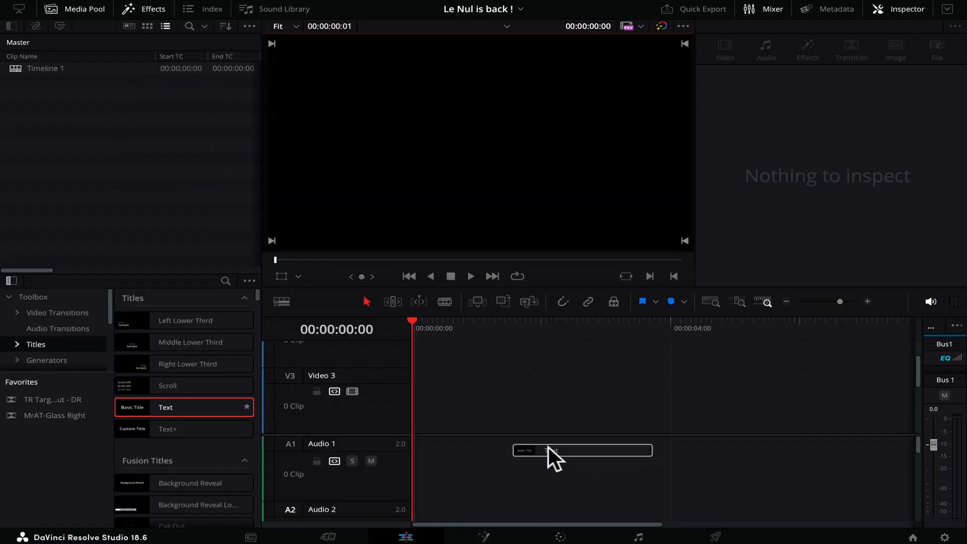
pyautogui.moveTo(549, 446); pyautogui.dragTo(464, 410)
pyautogui.click(552, 332)
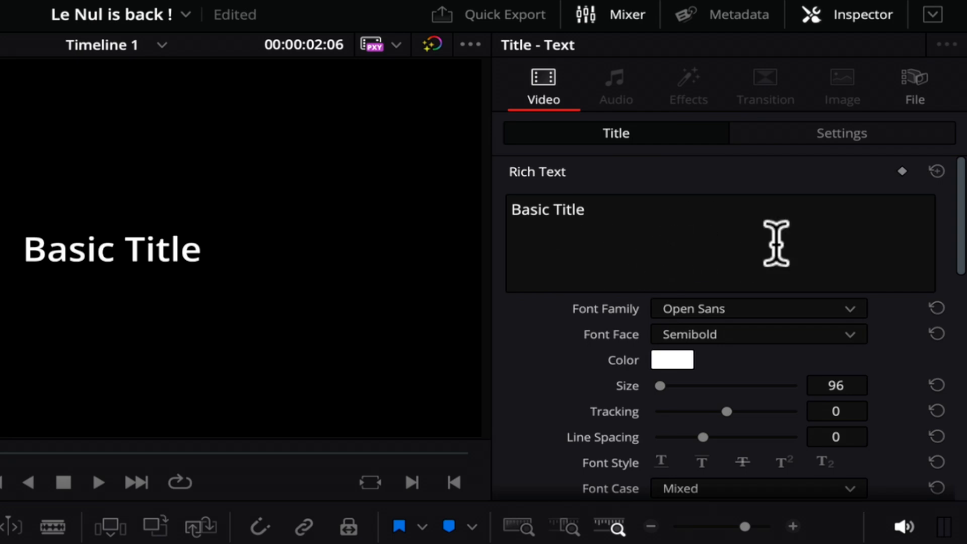
# Step: Examine the title's Rich Text settings in the Inspector and try its Audio, Effects and Transition categories
pyautogui.scroll(-5, 767, 346)
pyautogui.scroll(5, 766, 345)
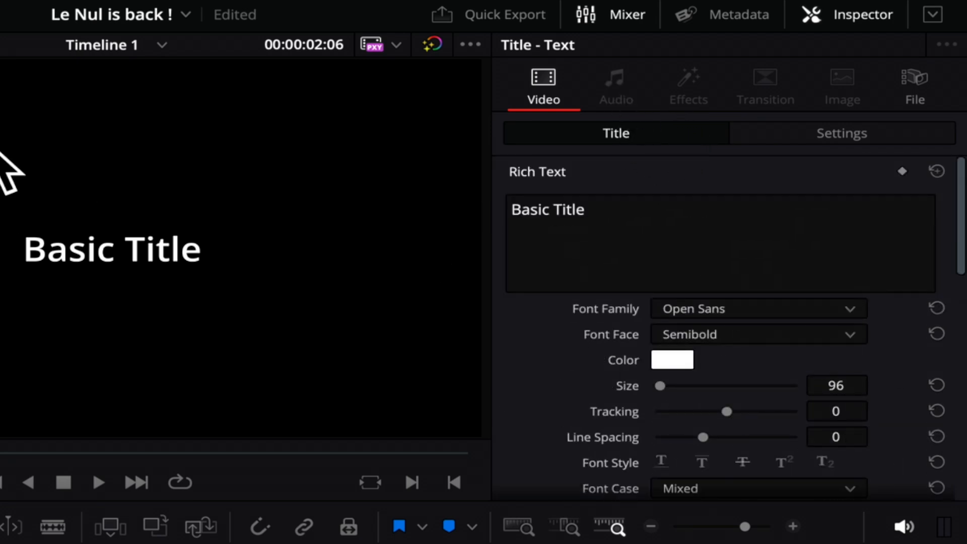
pyautogui.click(607, 84)
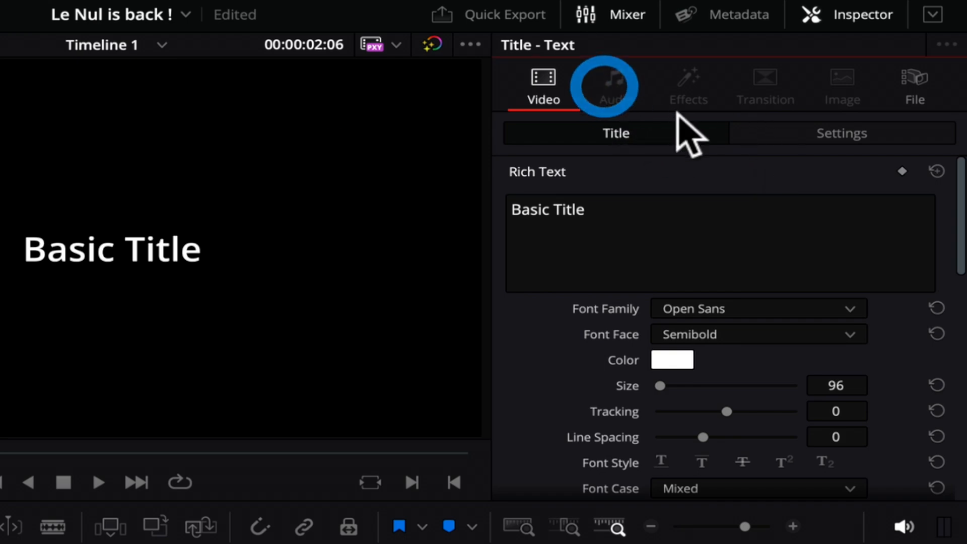
pyautogui.click(688, 96)
pyautogui.click(774, 79)
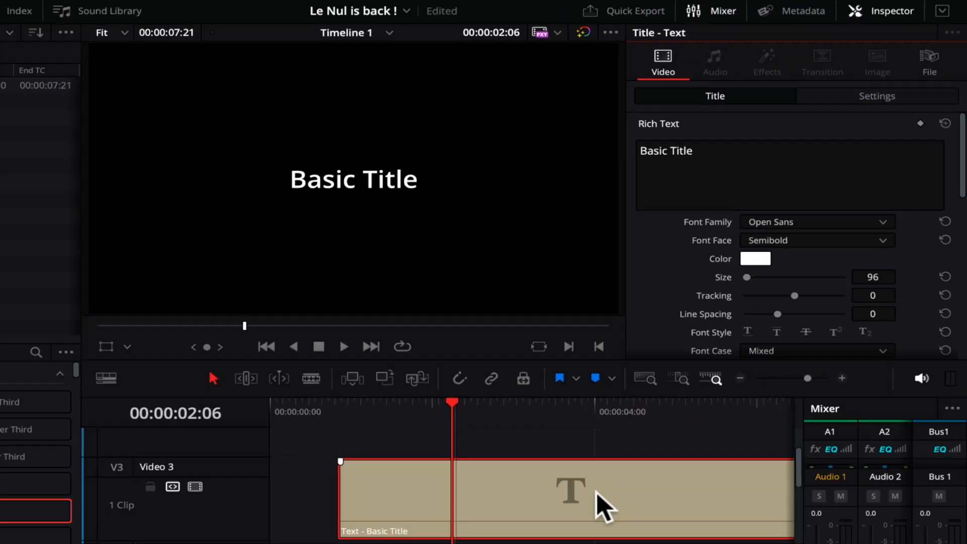
pyautogui.click(672, 393)
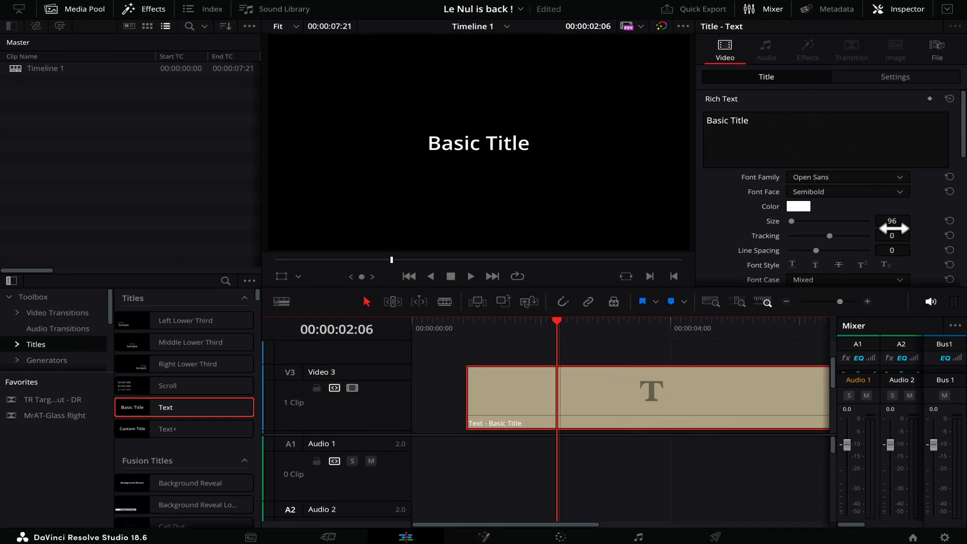
# Step: Expand the Inspector to full height, review the title's Stroke, Drop Shadow and Background settings, and return it to half height
pyautogui.click(948, 8)
pyautogui.scroll(-3, 856, 303)
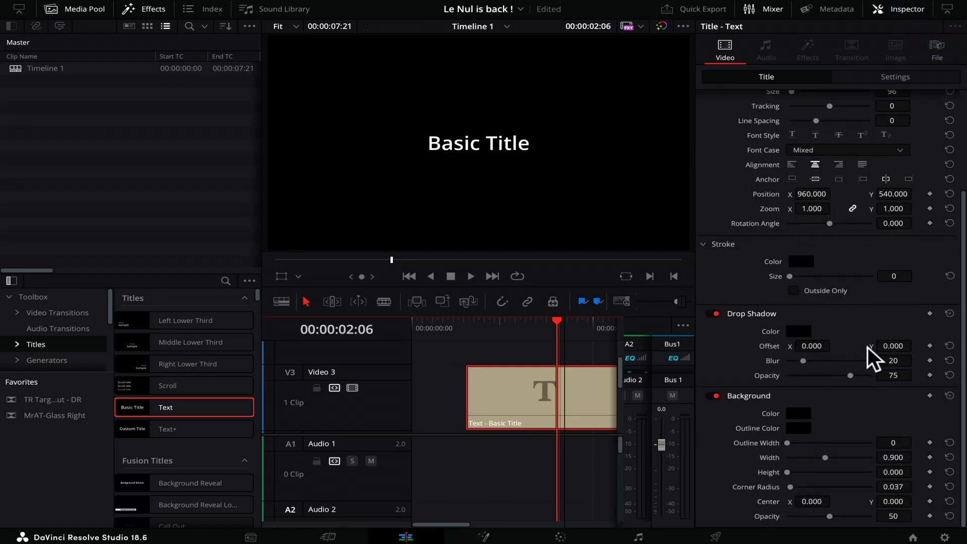
pyautogui.scroll(3, 867, 352)
pyautogui.scroll(-3, 868, 355)
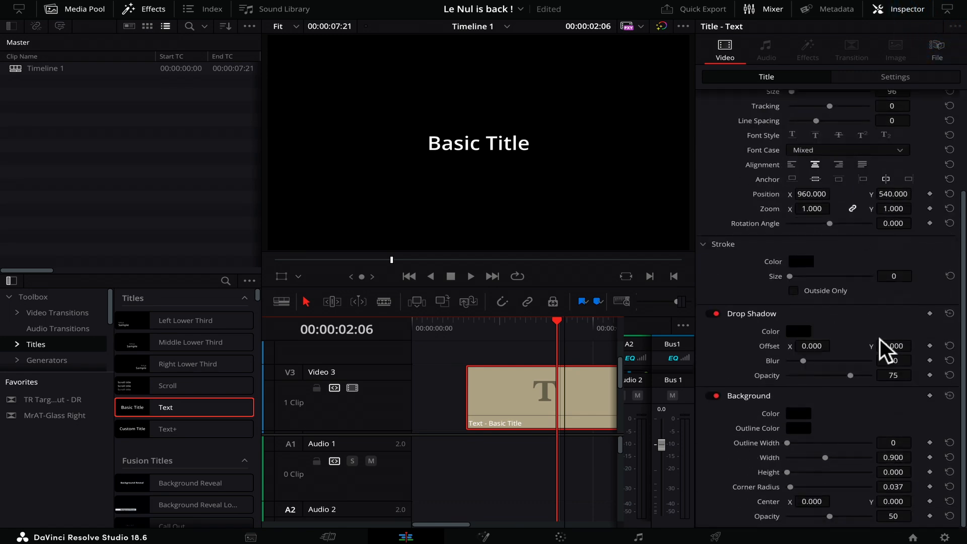
pyautogui.click(948, 8)
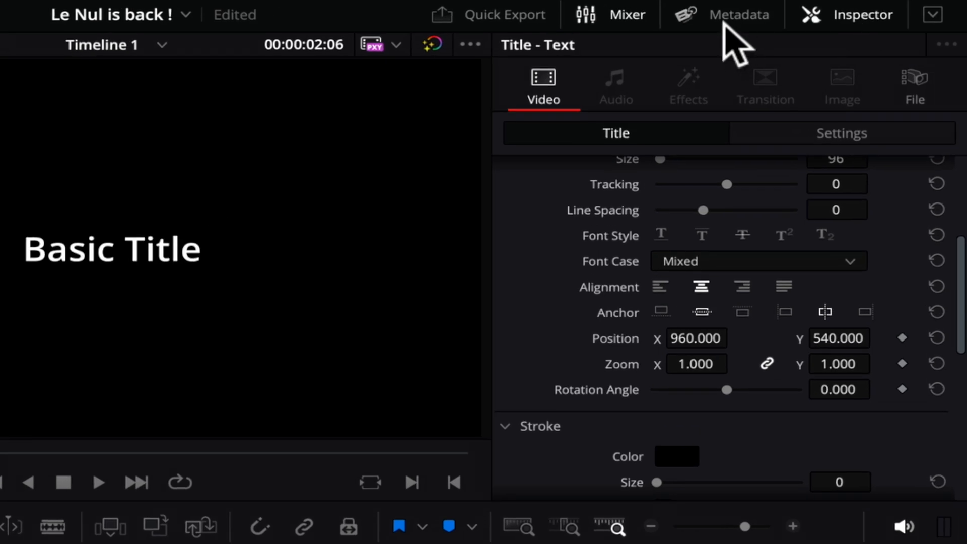
# Step: Show the Metadata panel in place of the Inspector and, after toggling the Mixer off and on, widen it to show Audio 1 through Audio 6
pyautogui.click(723, 25)
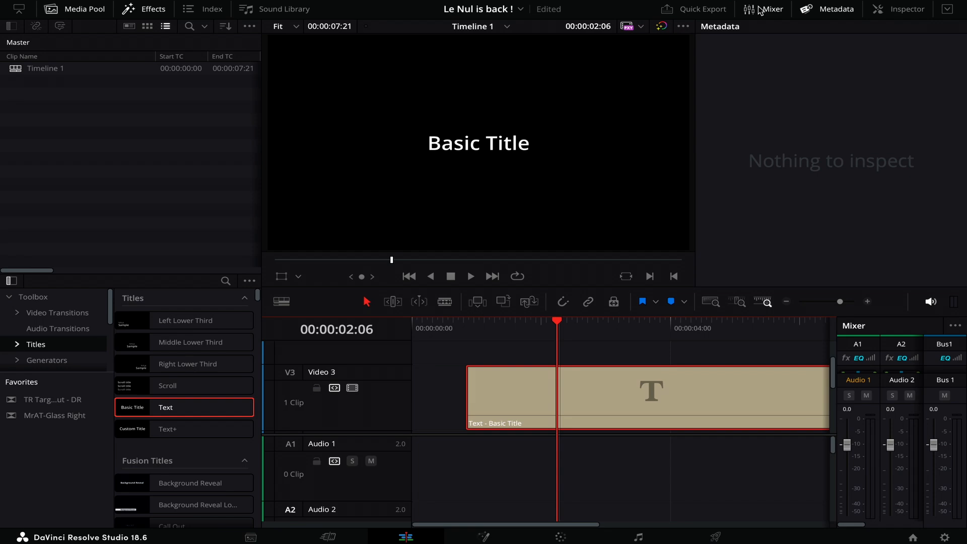
pyautogui.click(601, 13)
pyautogui.click(761, 10)
pyautogui.moveTo(836, 406); pyautogui.dragTo(621, 413)
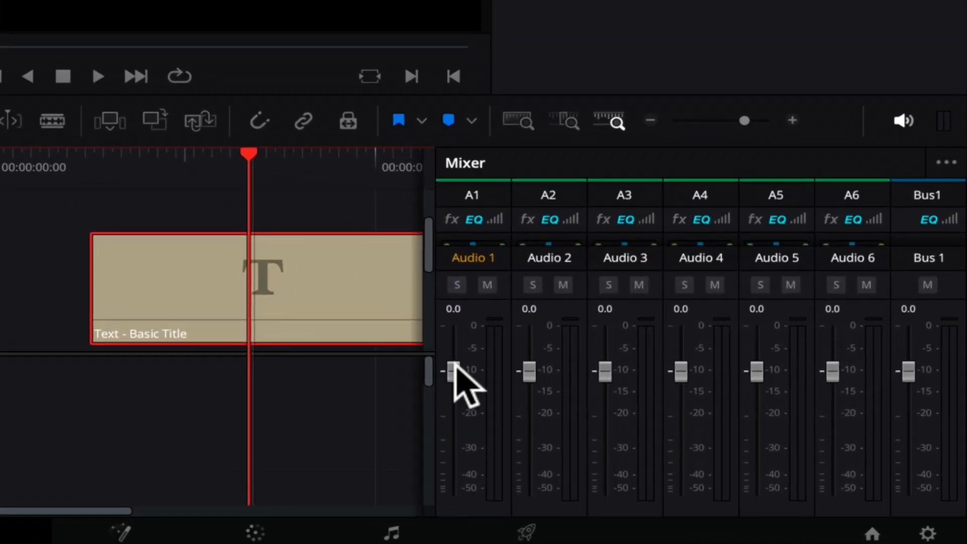
# Step: Lower the Audio 1 fader in the Mixer to -4.4 and nudge the Bus 1 fader
pyautogui.moveTo(674, 445)
pyautogui.mouseDown()
pyautogui.moveTo(672, 468)
pyautogui.moveTo(675, 454)
pyautogui.mouseUp()
pyautogui.moveTo(461, 401); pyautogui.dragTo(485, 367)
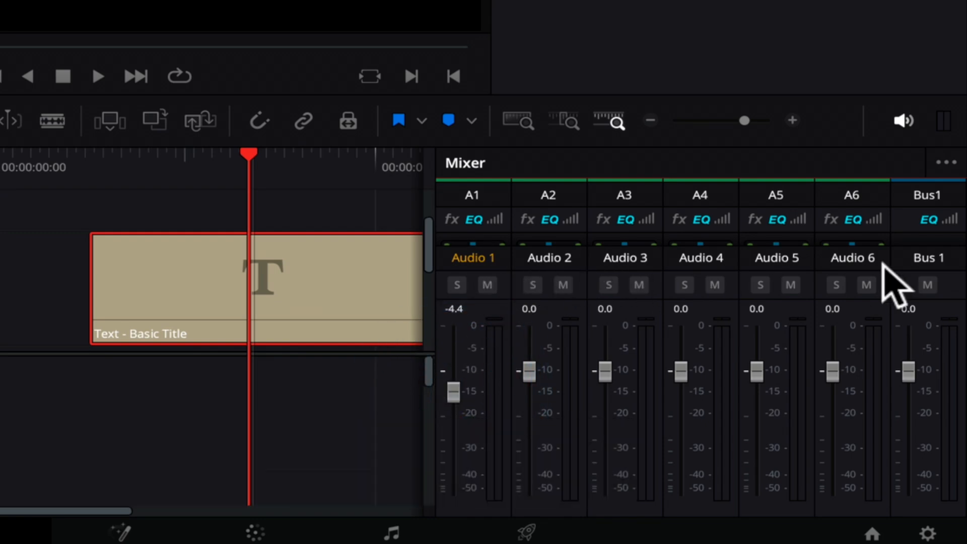
pyautogui.moveTo(909, 370)
pyautogui.mouseDown()
pyautogui.moveTo(910, 479)
pyautogui.moveTo(904, 371)
pyautogui.mouseUp()
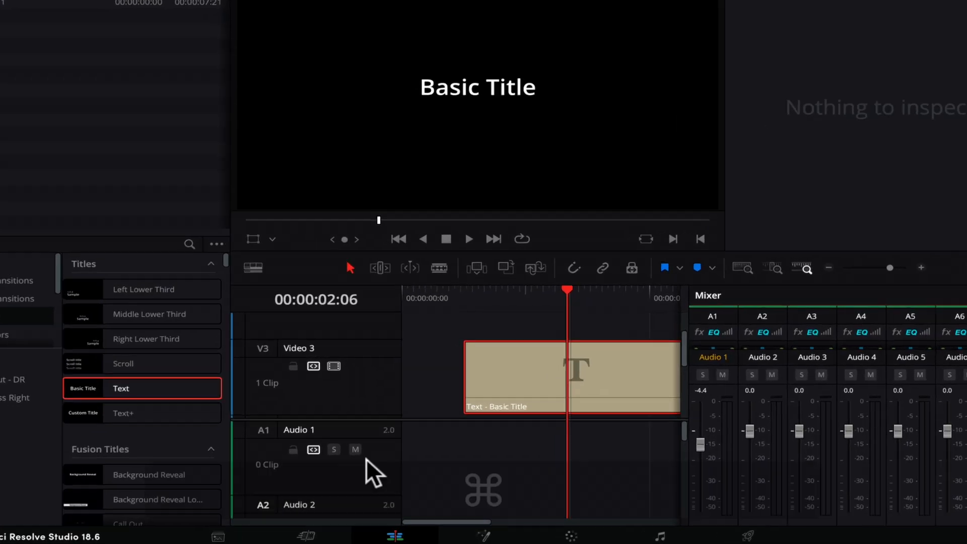
# Step: Compare the timeline's audio tracks with their Mixer channels and lower the Audio 2 fader to -1.9
pyautogui.scroll(-2, 373, 462)
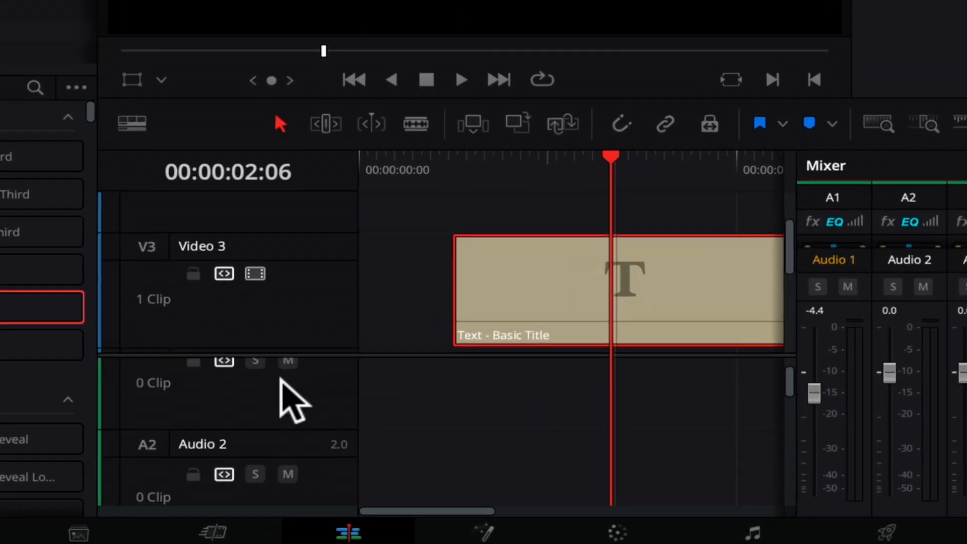
pyautogui.scroll(-3, 224, 419)
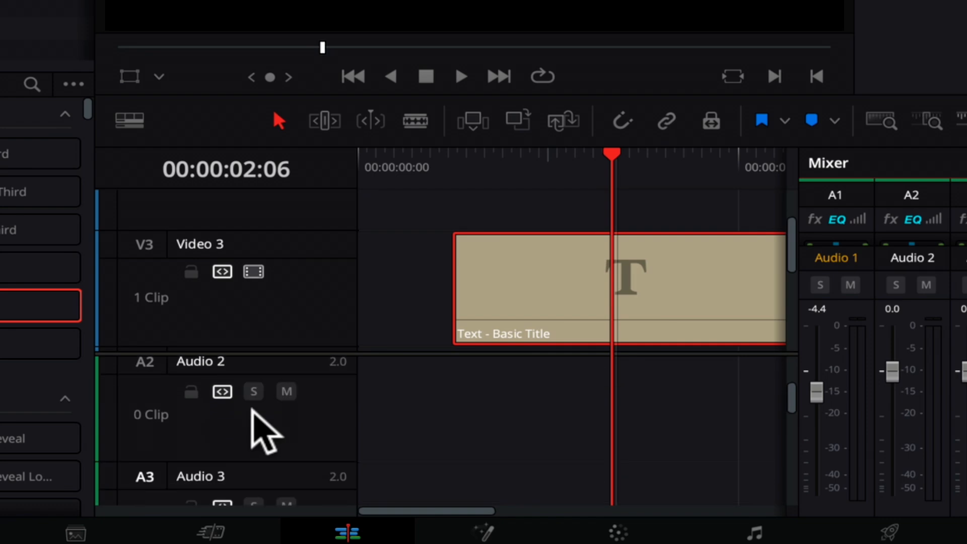
pyautogui.scroll(-1, 356, 486)
pyautogui.scroll(5, 353, 484)
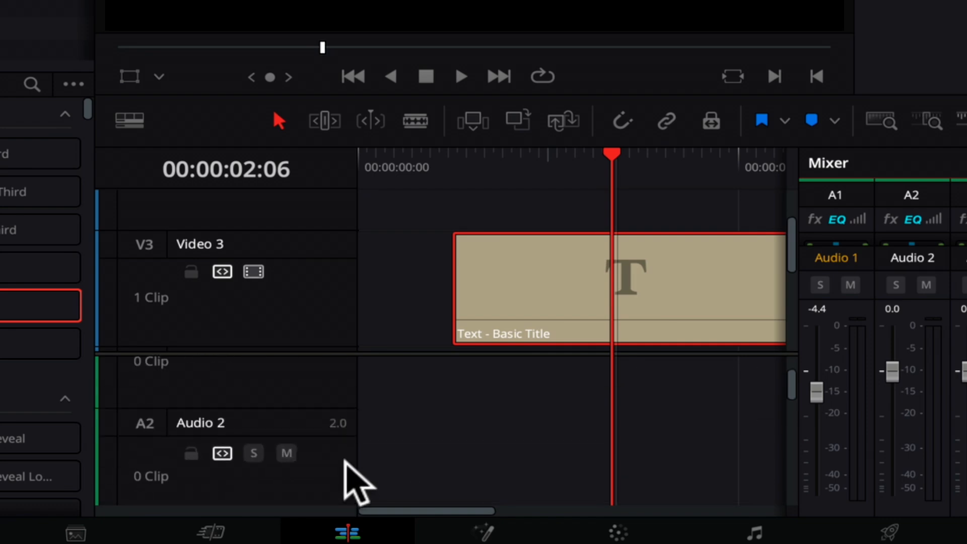
pyautogui.press('super')
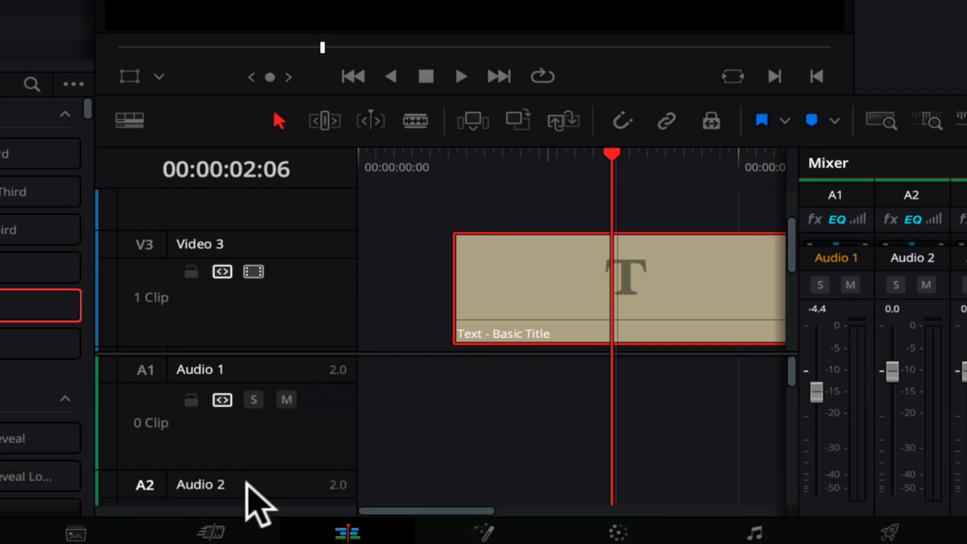
pyautogui.scroll(-1, 246, 482)
pyautogui.scroll(-5, 388, 423)
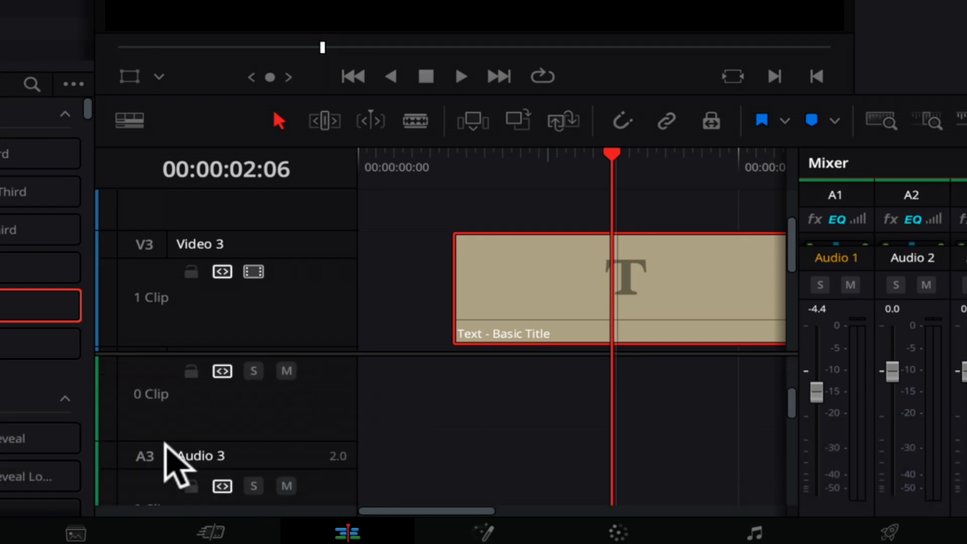
pyautogui.scroll(-3, 321, 442)
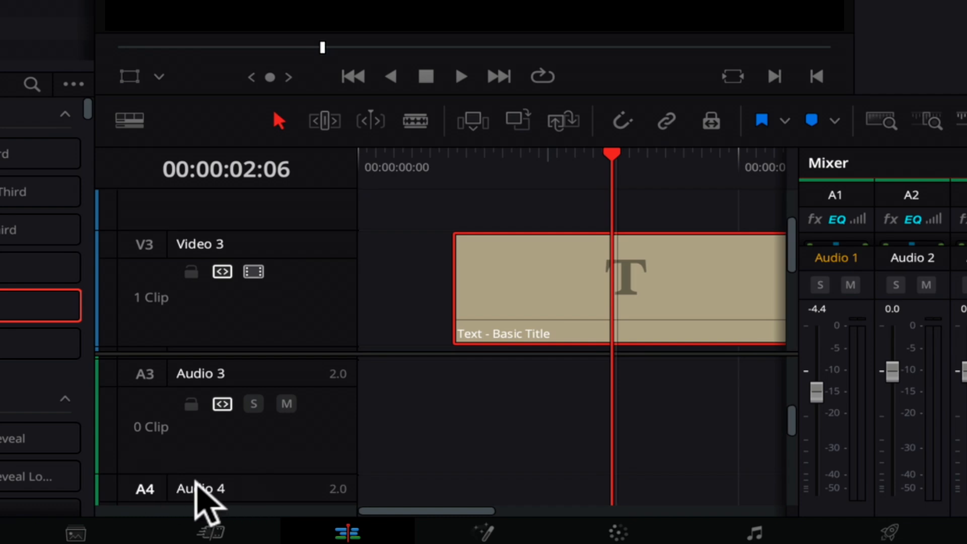
pyautogui.scroll(2, 378, 431)
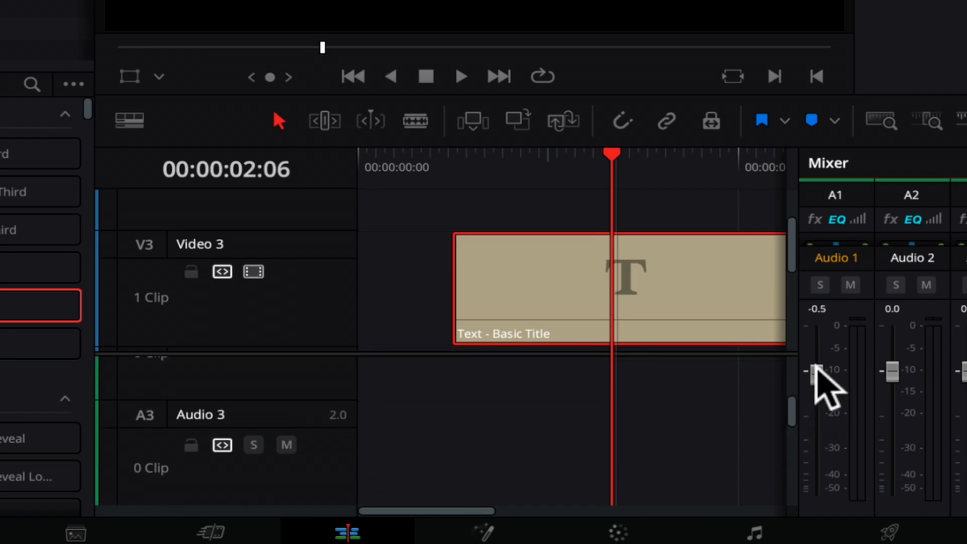
pyautogui.moveTo(901, 371); pyautogui.dragTo(897, 384)
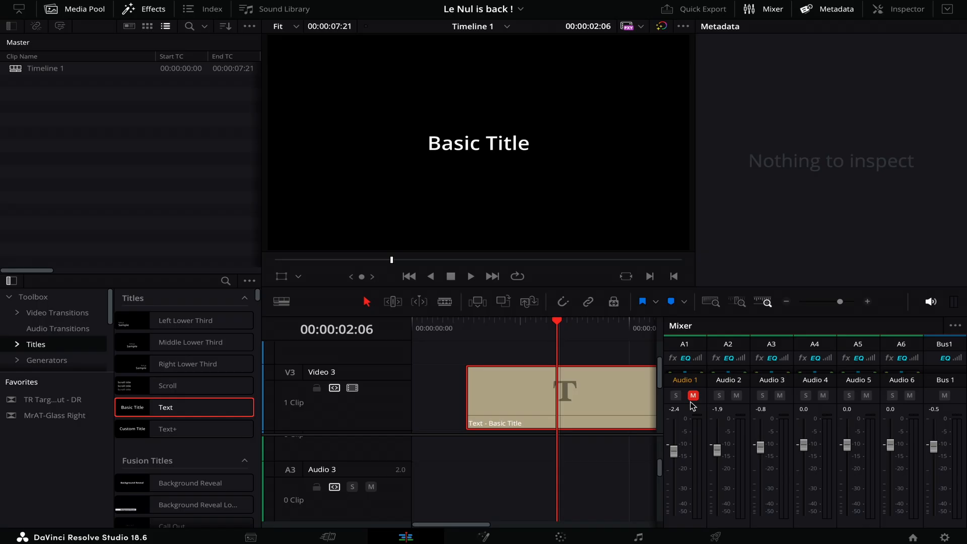
# Step: Hide the Mixer and open the Quick Export presets
pyautogui.click(764, 9)
pyautogui.click(694, 6)
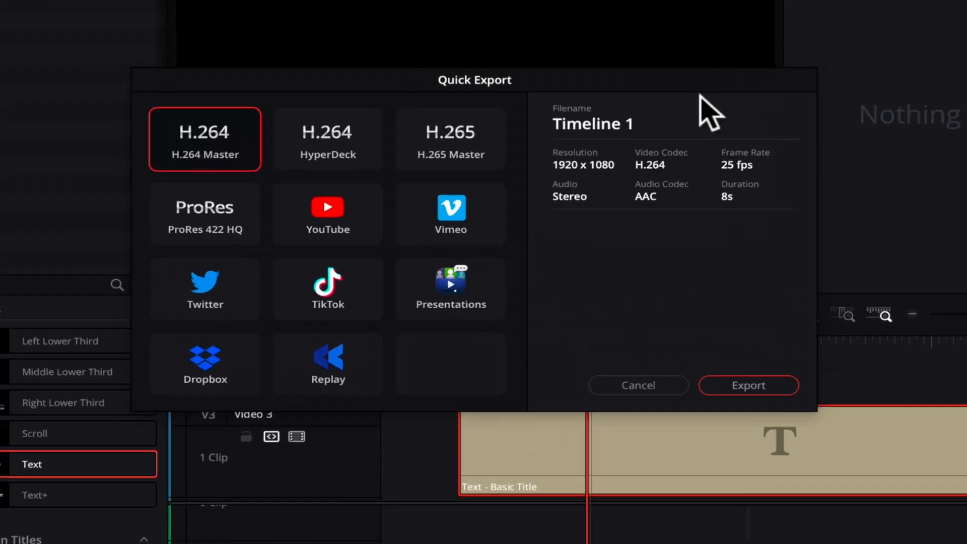
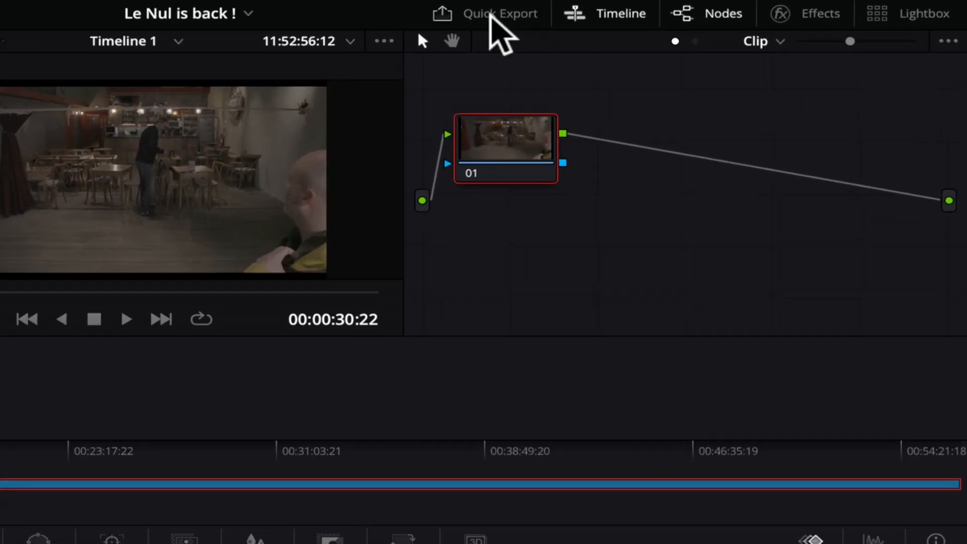
# Step: Hide and reshow the mini-timeline on the Color page
pyautogui.click(599, 18)
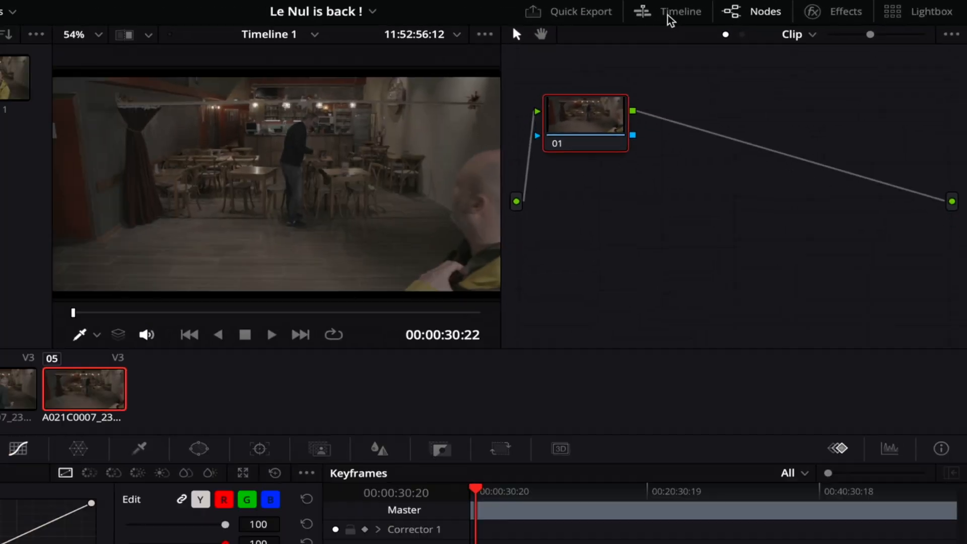
pyautogui.click(670, 20)
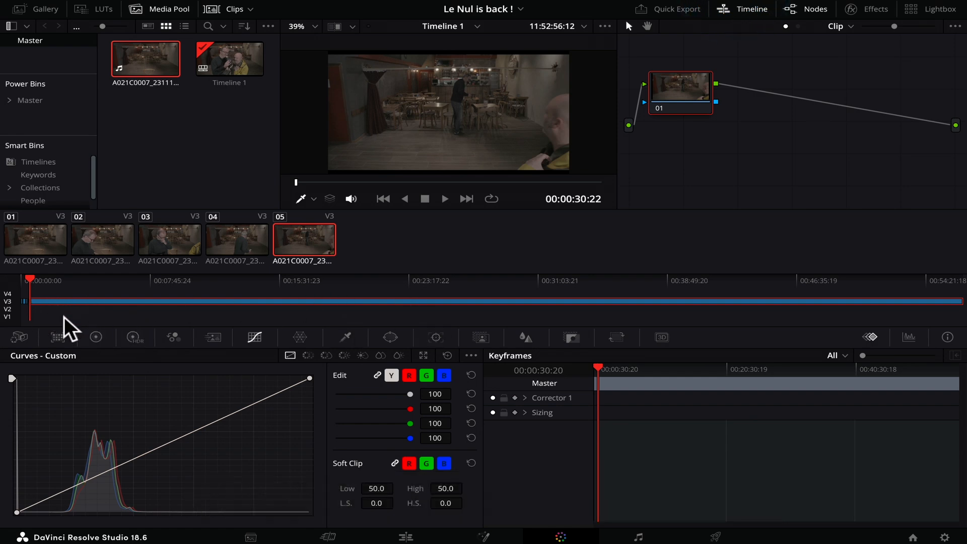
# Step: View the zoomed-out timeline on the Edit page for comparison and return to the Color page
pyautogui.click(406, 538)
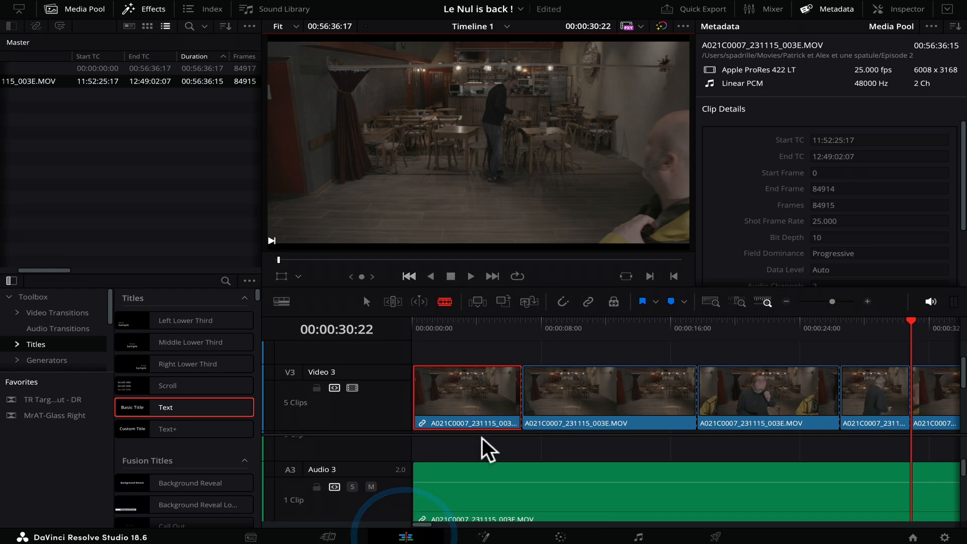
pyautogui.press('super+minus')
pyautogui.press('super+minus')
pyautogui.press('super+minus')
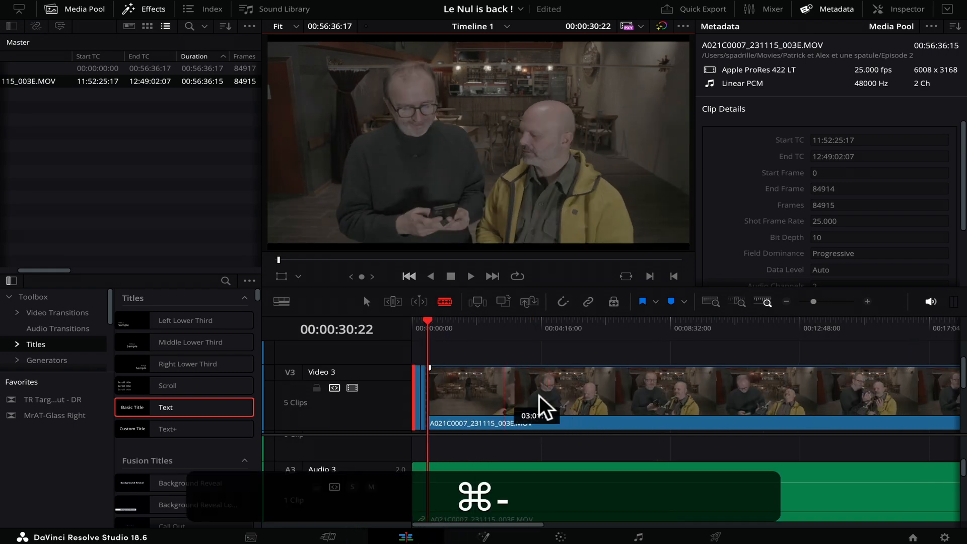
pyautogui.click(561, 537)
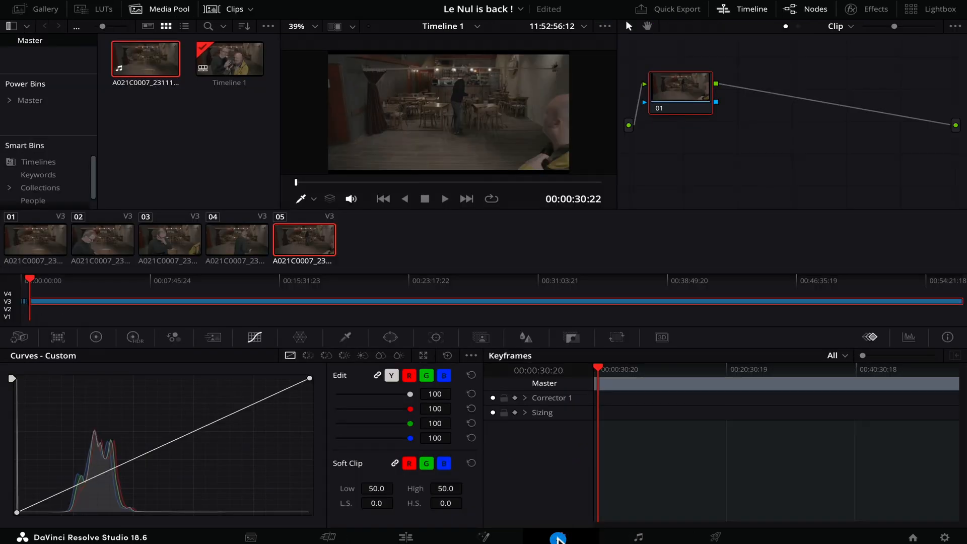
# Step: Switch between the first and last clips in the Color page's mini-timeline, finishing on clip 02
pyautogui.click(24, 302)
pyautogui.click(32, 302)
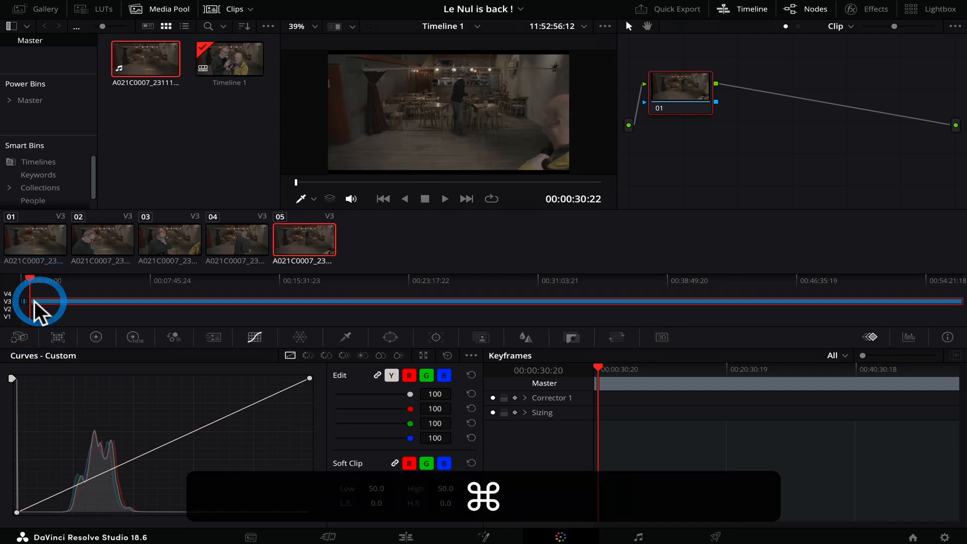
pyautogui.click(23, 303)
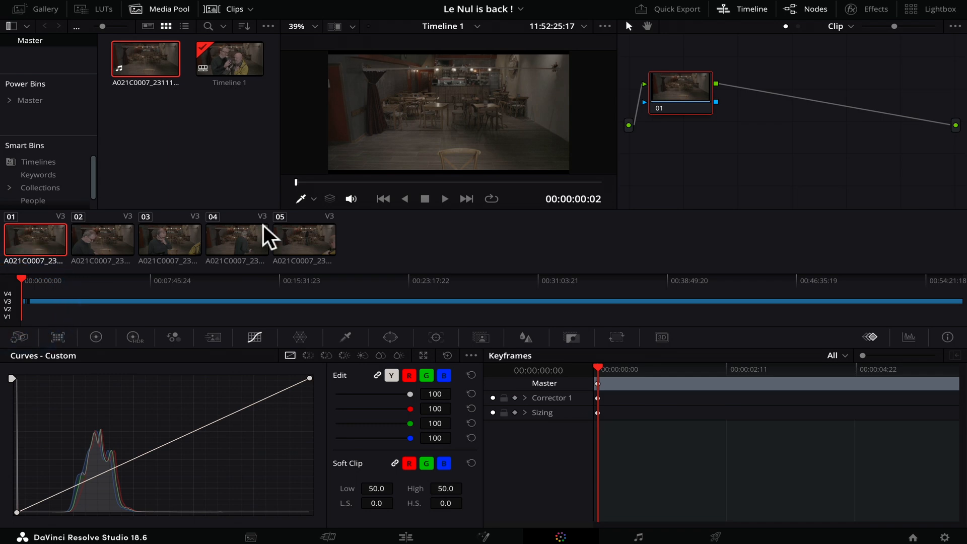
pyautogui.click(145, 301)
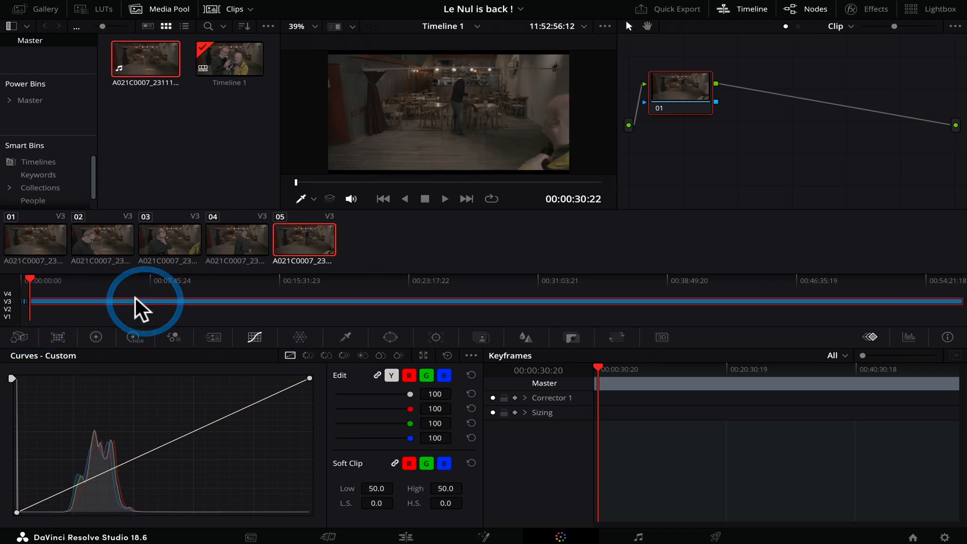
pyautogui.click(24, 302)
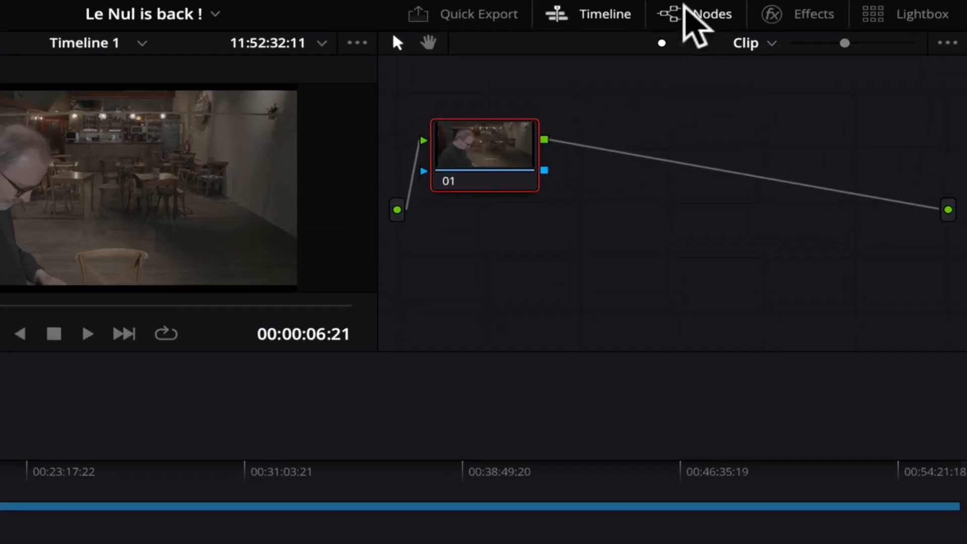
# Step: Hide and reshow the node graph, and display the Effects library beside it
pyautogui.click(806, 9)
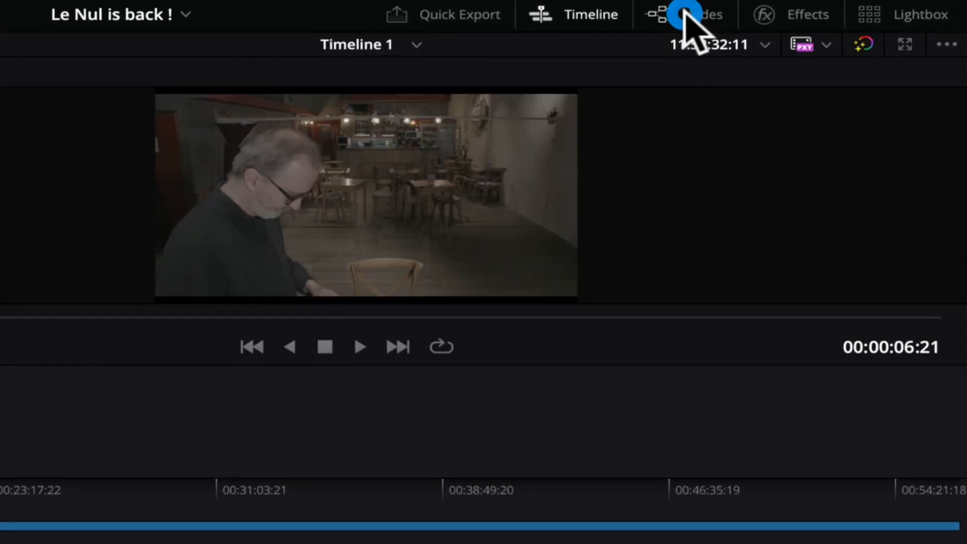
pyautogui.click(691, 11)
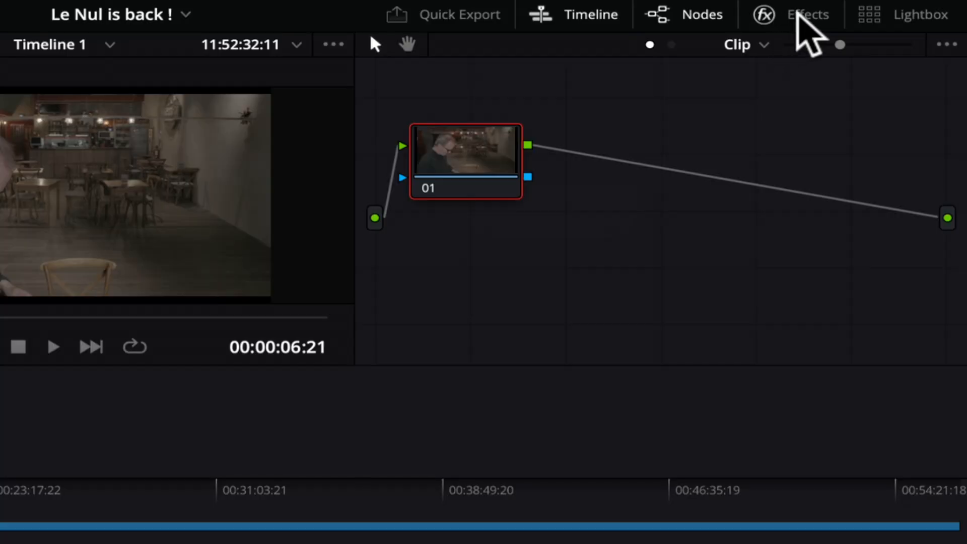
pyautogui.click(798, 16)
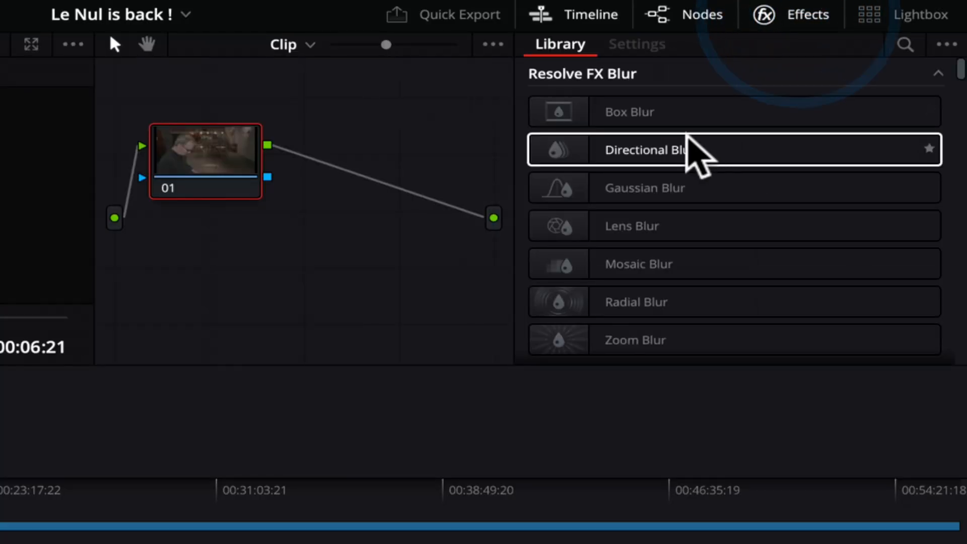
# Step: Browse the Resolve FX list in the Effects library and hide the library
pyautogui.scroll(-10, 698, 177)
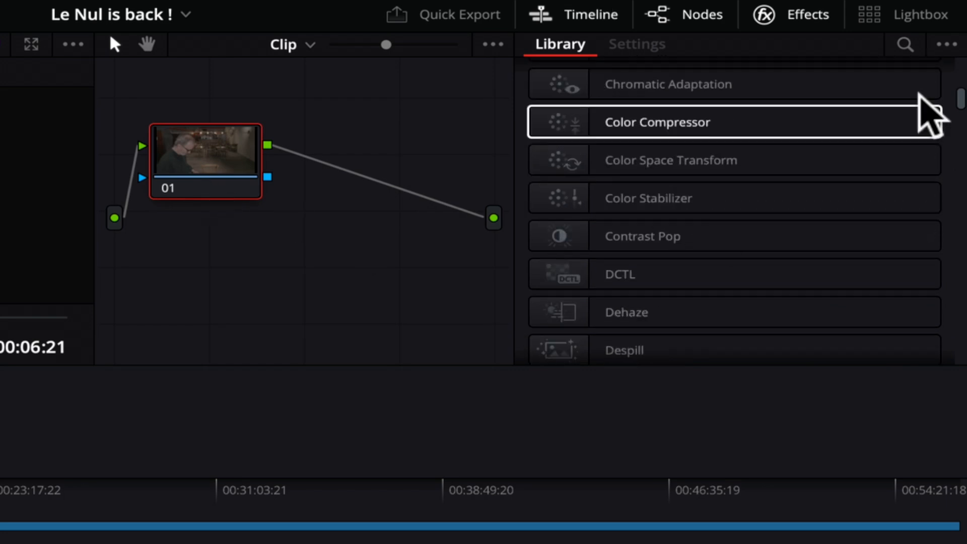
pyautogui.click(798, 15)
# Step: View the clips in the Lightbox, shrink their thumbnails to the smallest size, and return to the Color page's standard layout
pyautogui.click(895, 16)
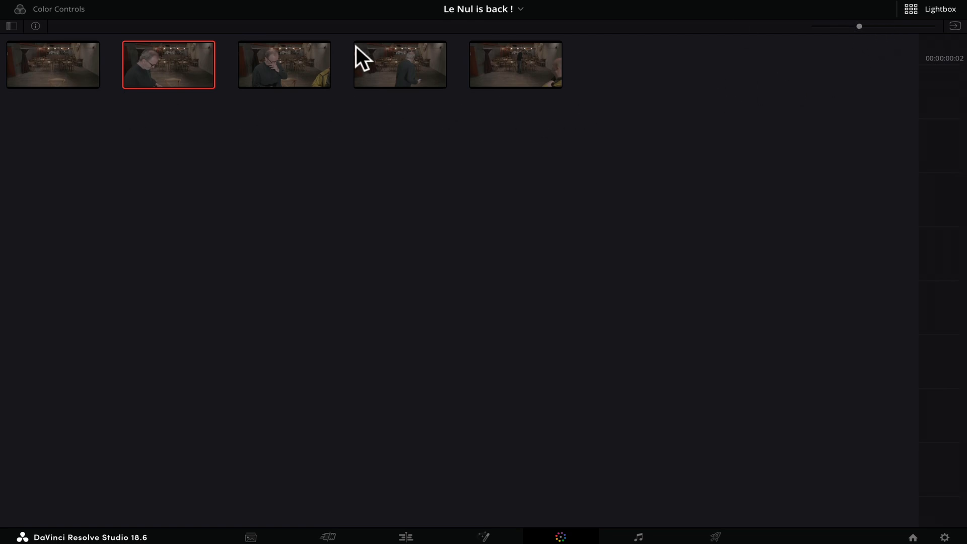
pyautogui.moveTo(859, 24); pyautogui.dragTo(840, 24)
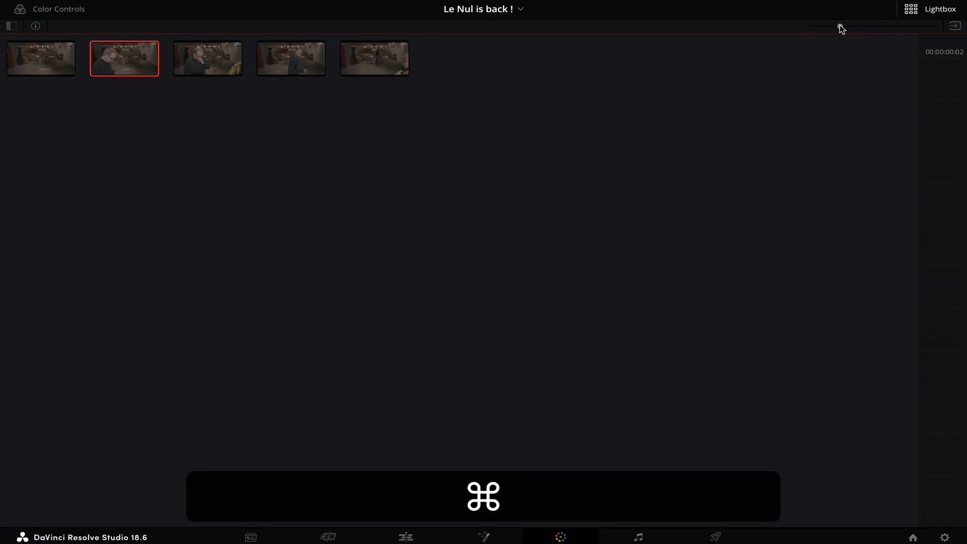
pyautogui.moveTo(840, 26); pyautogui.dragTo(803, 32)
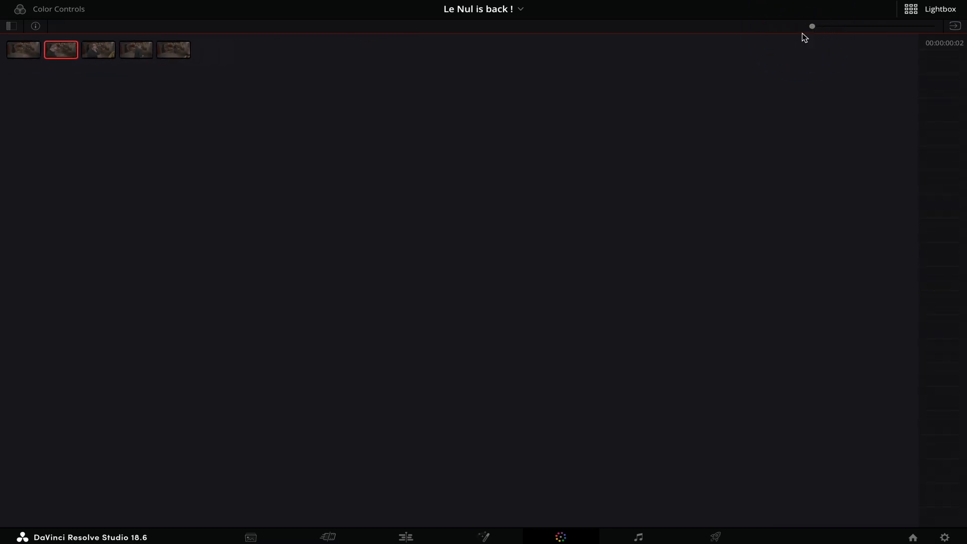
pyautogui.press('super')
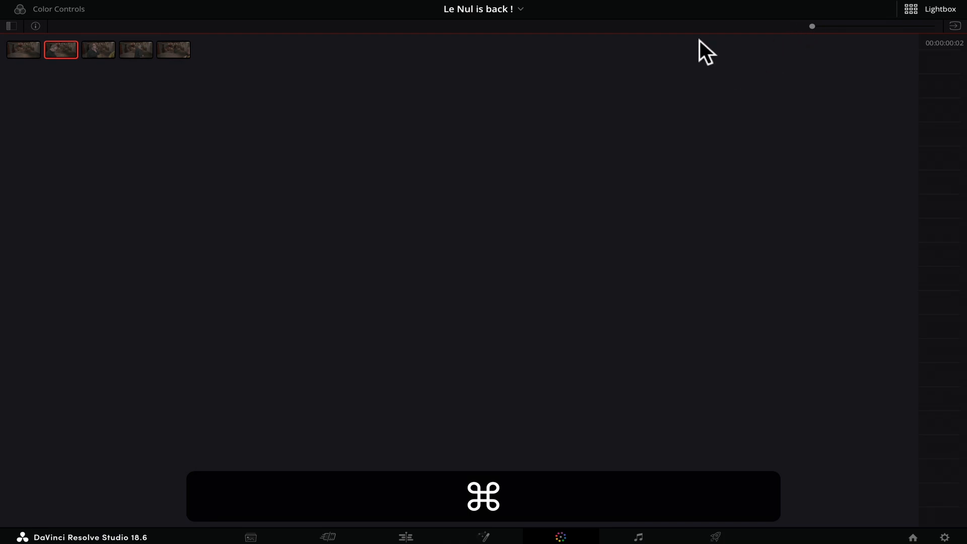
pyautogui.press('super')
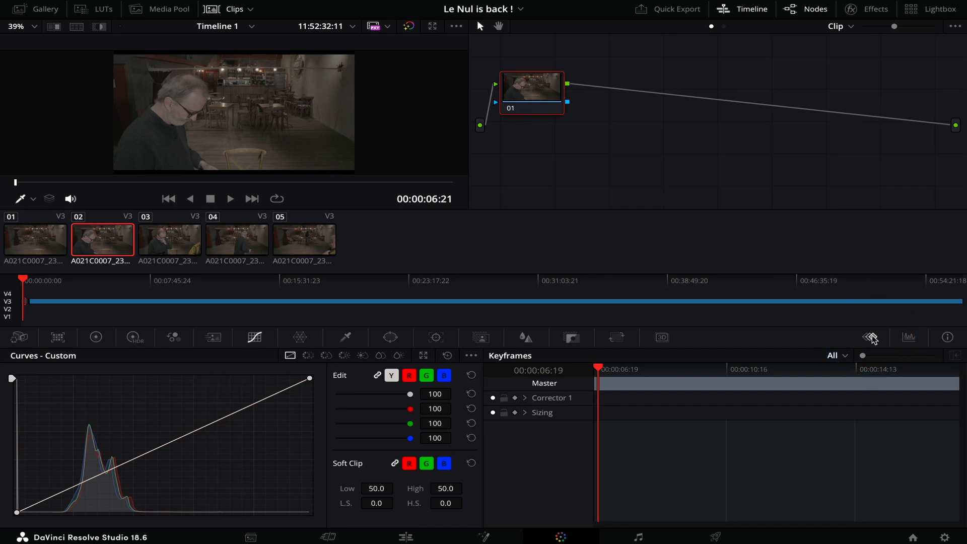
# Step: Display the Keyframes, Scopes and Info panels in turn on the Color page, checking the scope type list
pyautogui.click(873, 337)
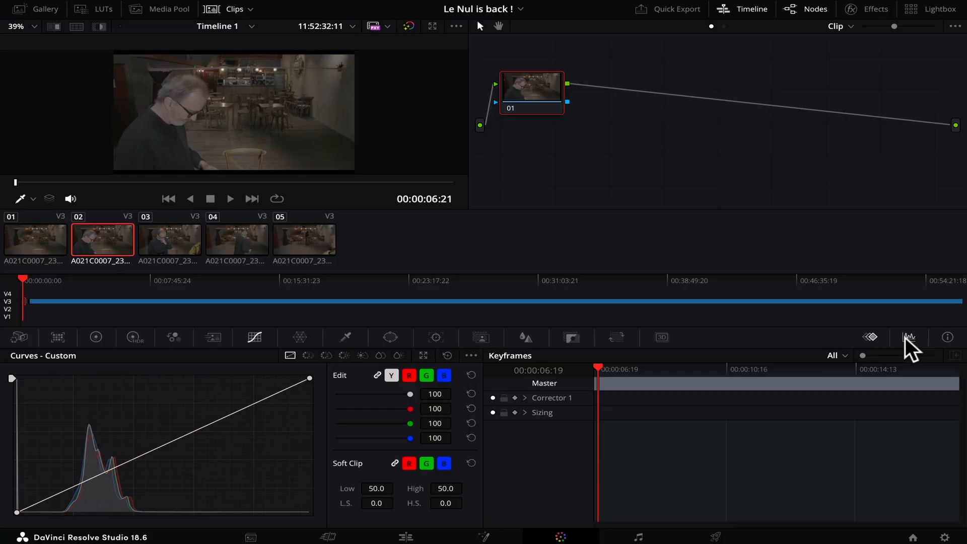
pyautogui.click(907, 337)
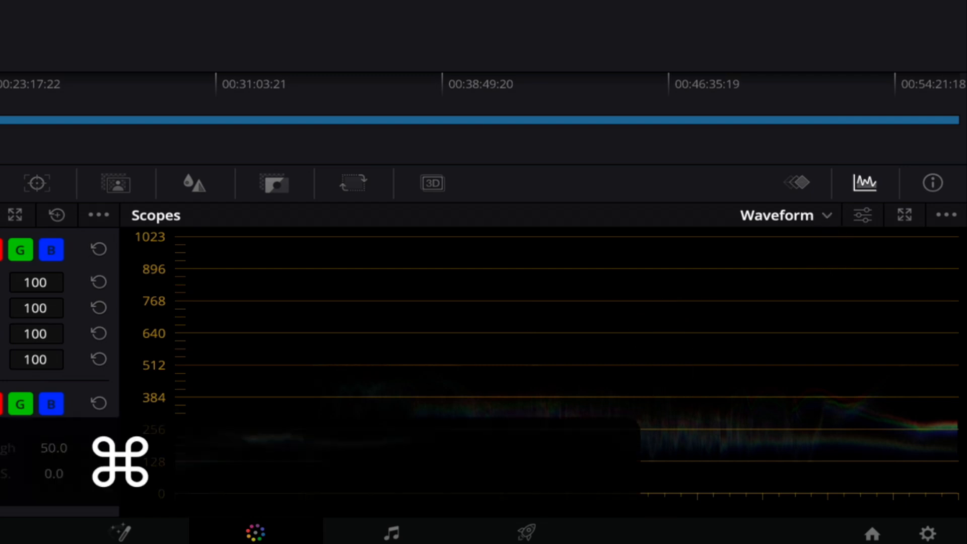
pyautogui.click(827, 216)
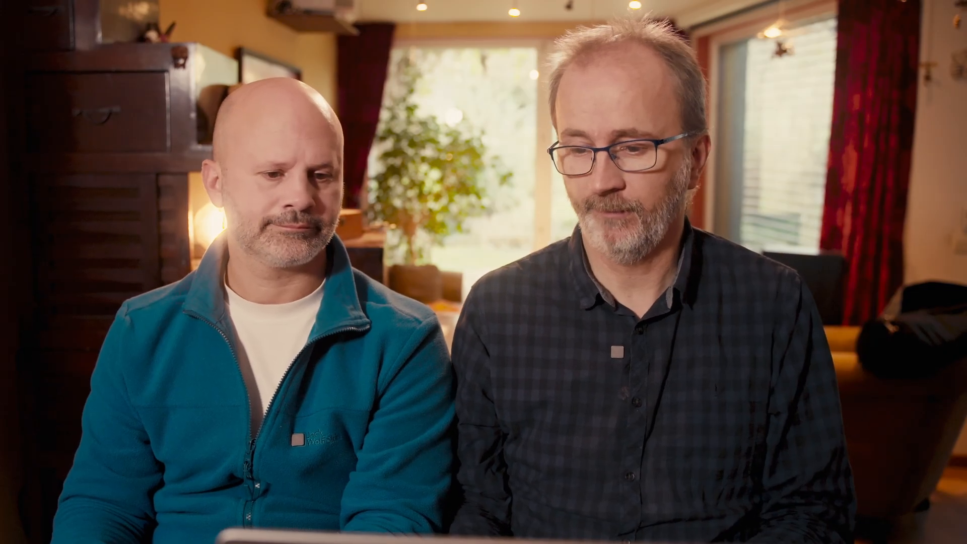
pyautogui.click(933, 183)
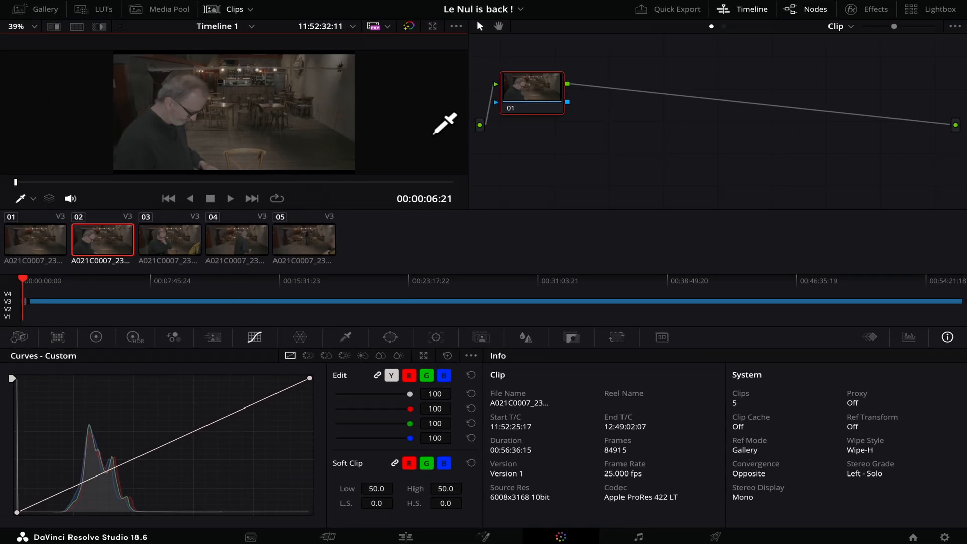
# Step: Nudge node 01 slightly and step through the Color page's palettes, including Color Match, HDR wheels and Curves, ending on Sizing
pyautogui.moveTo(532, 100); pyautogui.dragTo(535, 99)
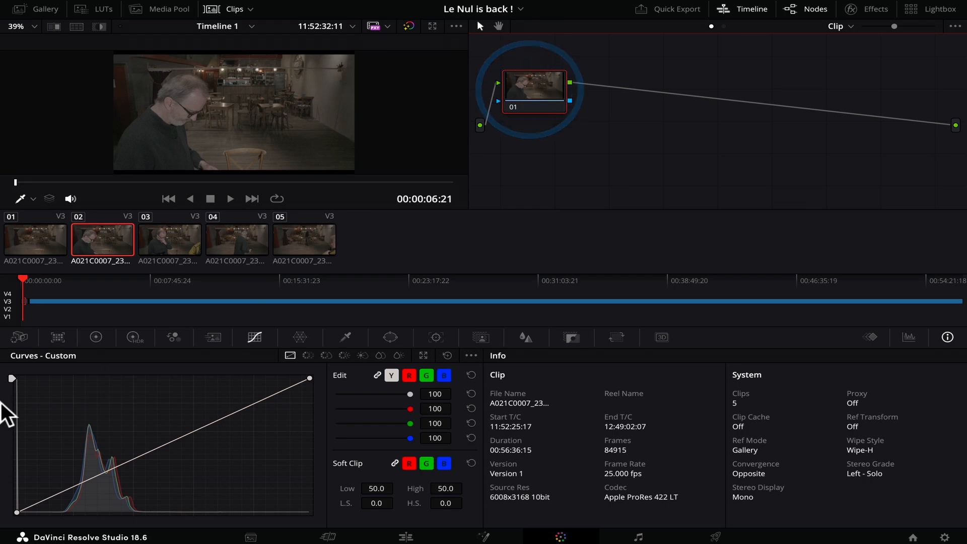
pyautogui.click(58, 337)
pyautogui.click(93, 338)
pyautogui.click(132, 336)
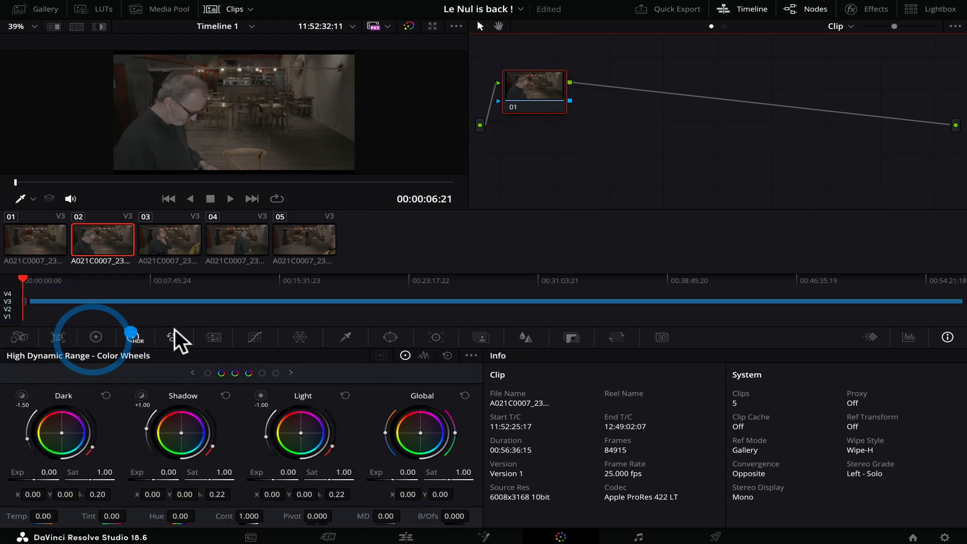
pyautogui.click(215, 336)
pyautogui.click(255, 337)
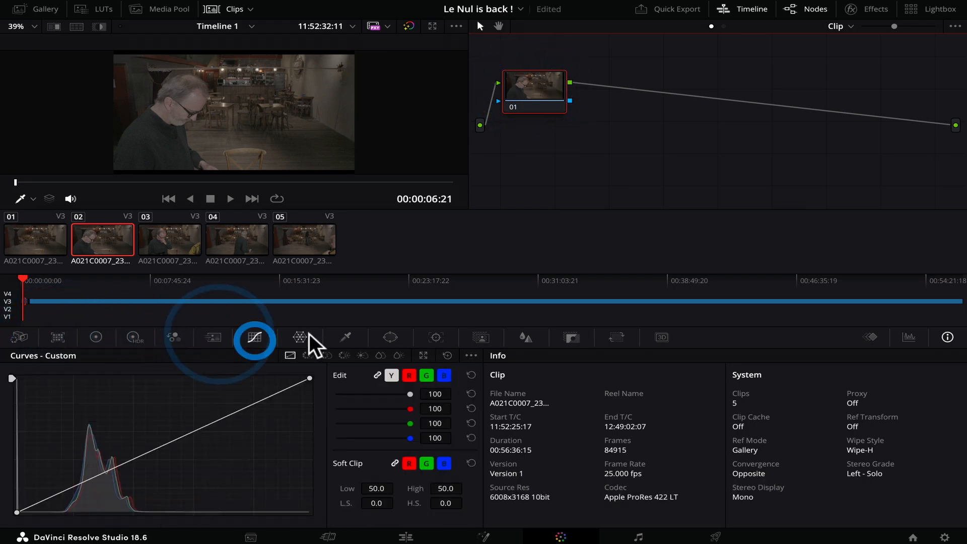
pyautogui.click(302, 337)
pyautogui.click(343, 337)
pyautogui.click(617, 337)
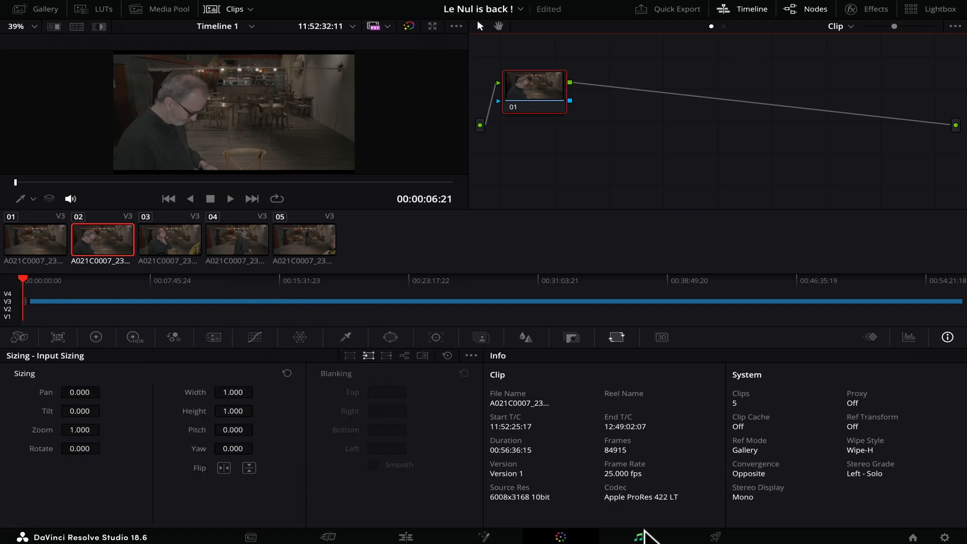
# Step: Switch to the Fairlight page and briefly show and hide its Media Pool, Effects, Index, Sound Library and ADR panels
pyautogui.click(639, 538)
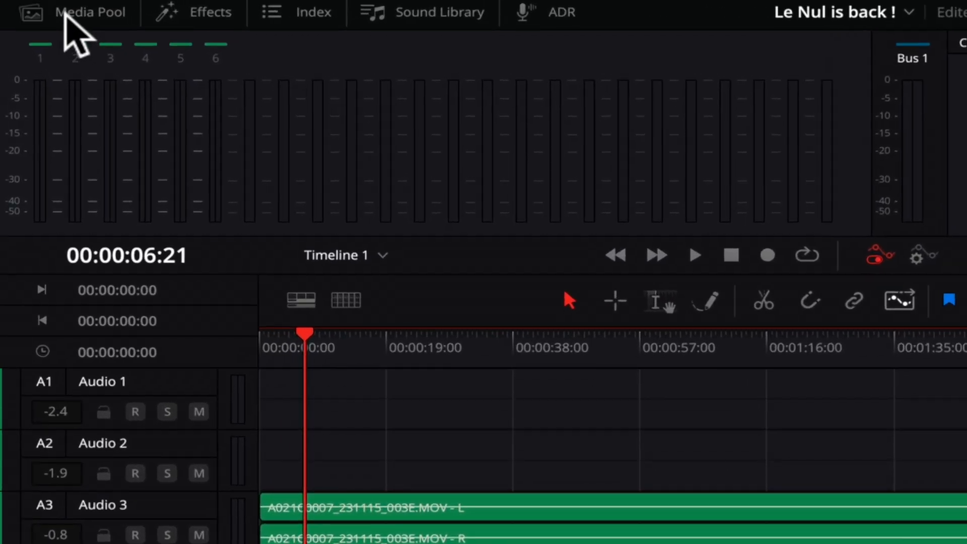
pyautogui.click(42, 8)
pyautogui.click(212, 13)
pyautogui.click(212, 12)
pyautogui.click(285, 11)
pyautogui.click(285, 10)
pyautogui.click(447, 10)
pyautogui.click(449, 10)
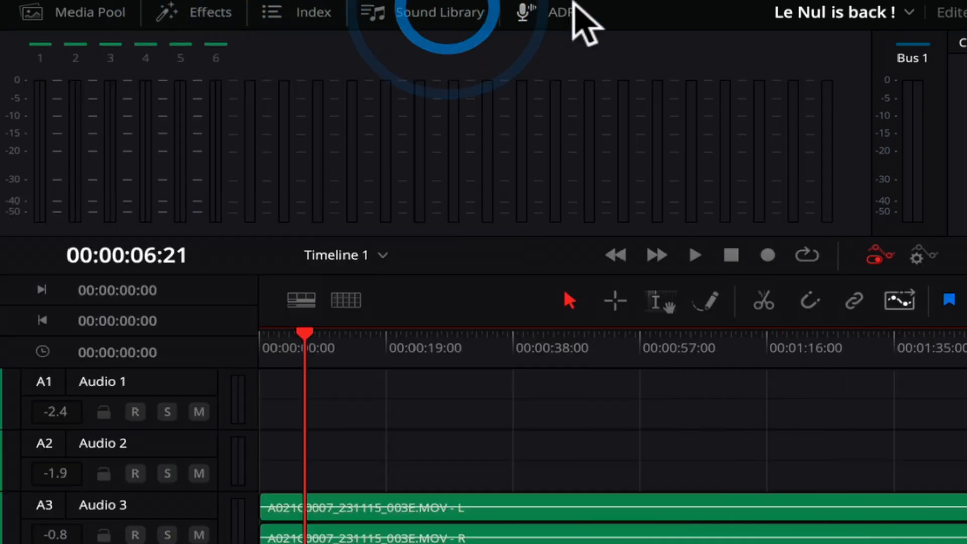
pyautogui.click(570, 11)
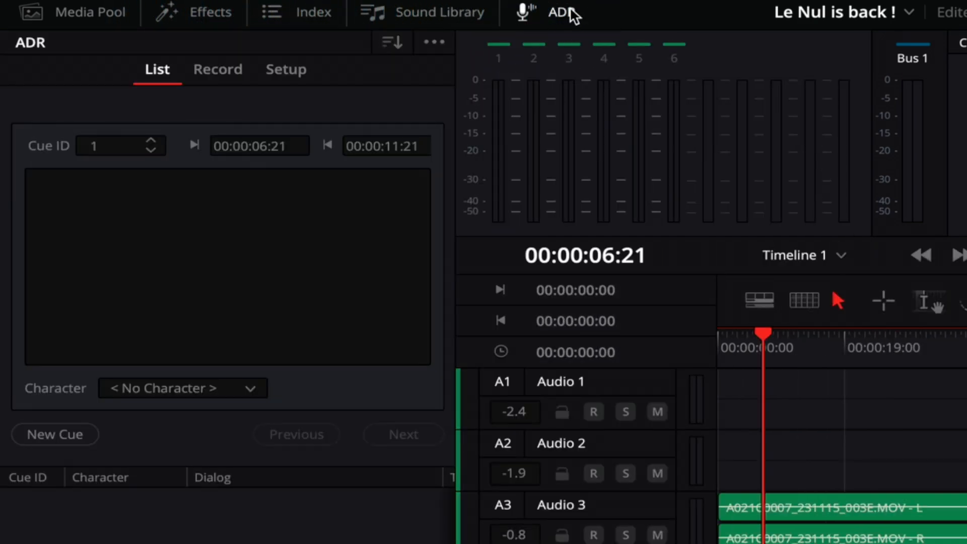
pyautogui.click(570, 11)
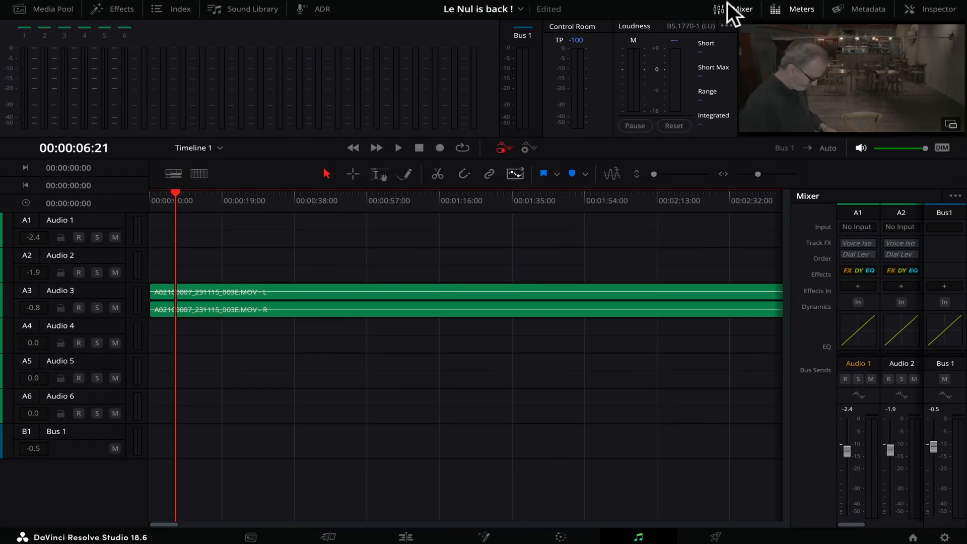
# Step: Hide and reshow the Fairlight page's Mixer and Meters, and briefly display the Metadata and Inspector panels
pyautogui.click(728, 3)
pyautogui.click(730, 3)
pyautogui.click(816, 6)
pyautogui.click(810, 7)
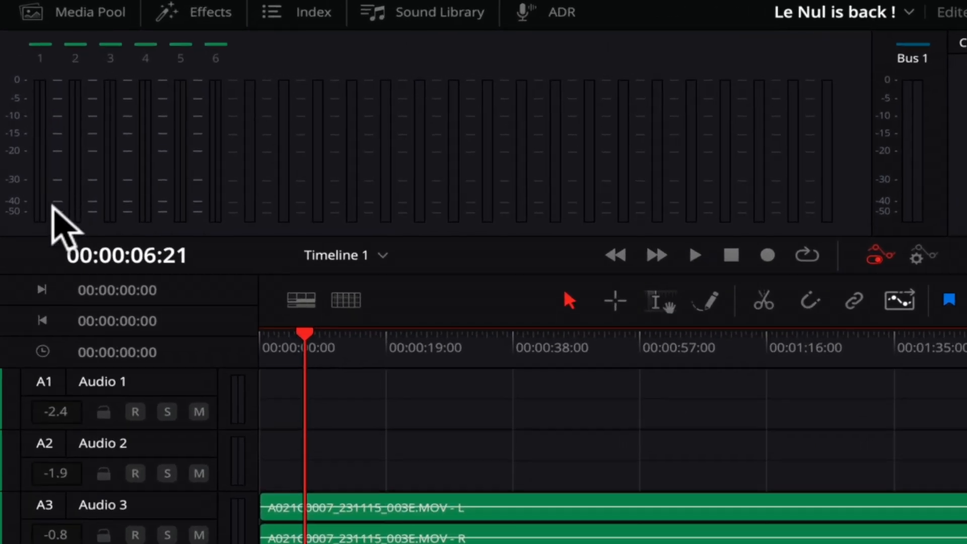
pyautogui.click(76, 196)
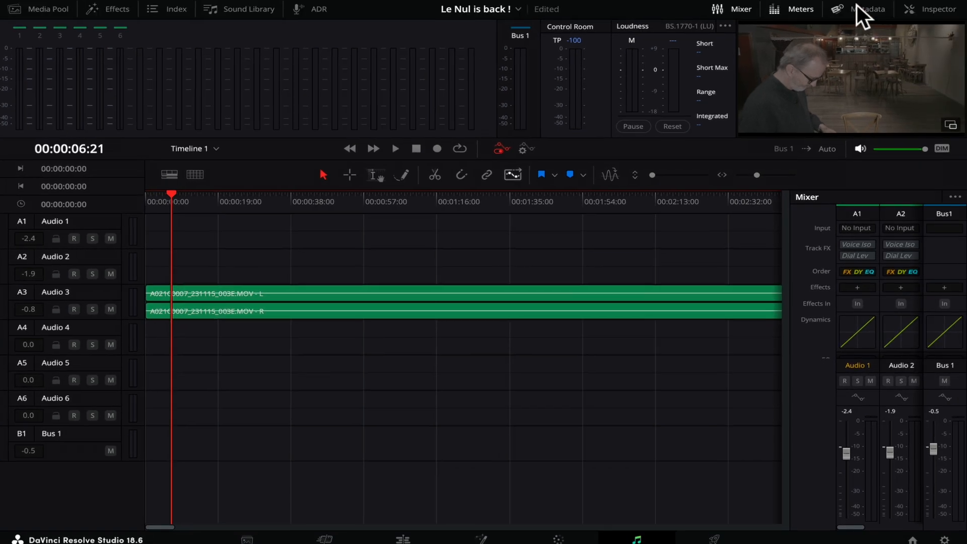
pyautogui.click(863, 9)
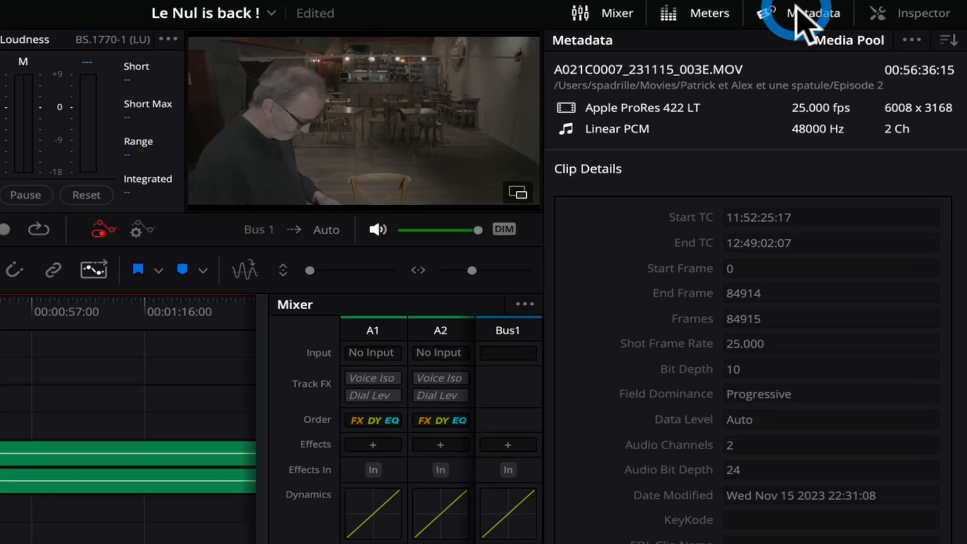
pyautogui.click(922, 8)
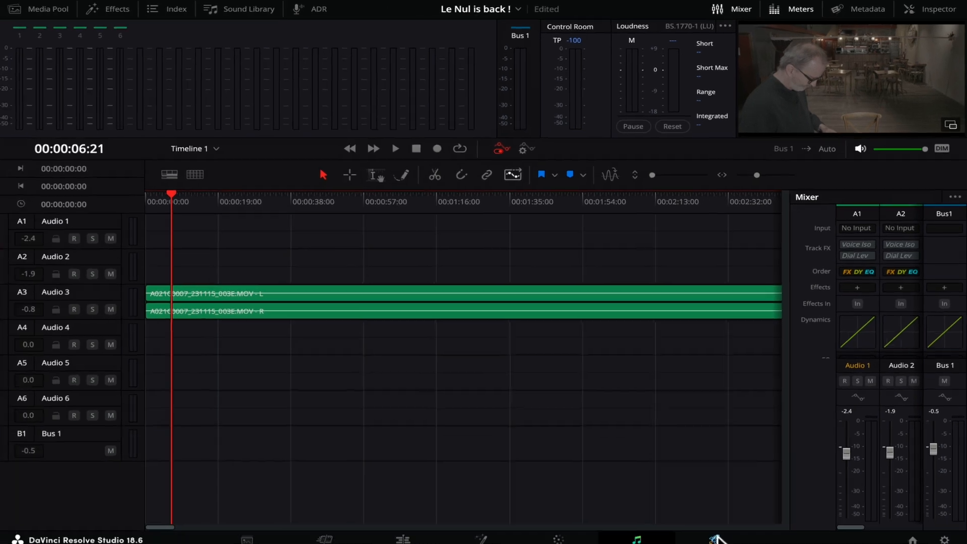
# Step: Switch to the Deliver page, and collapse and re-expand the Render Settings panel to full height
pyautogui.click(717, 537)
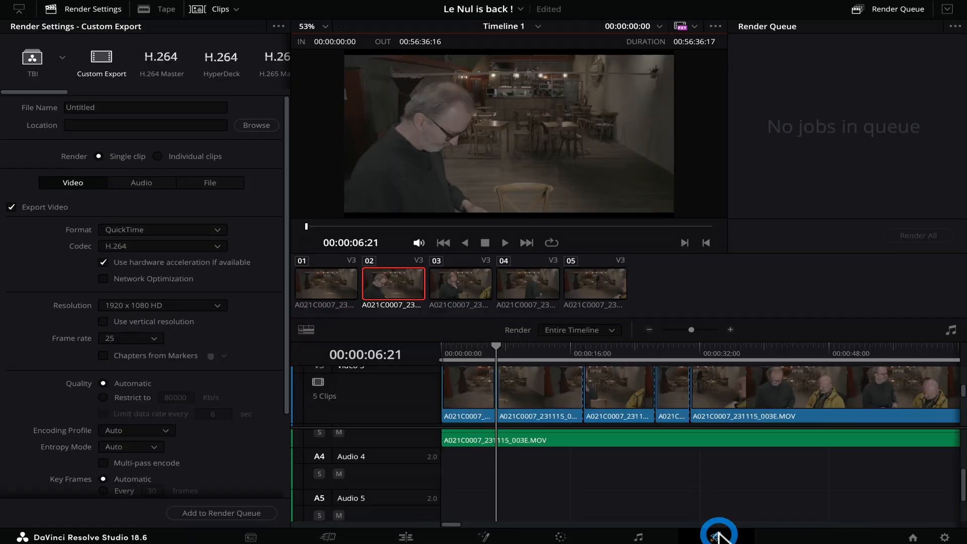
pyautogui.click(3, 4)
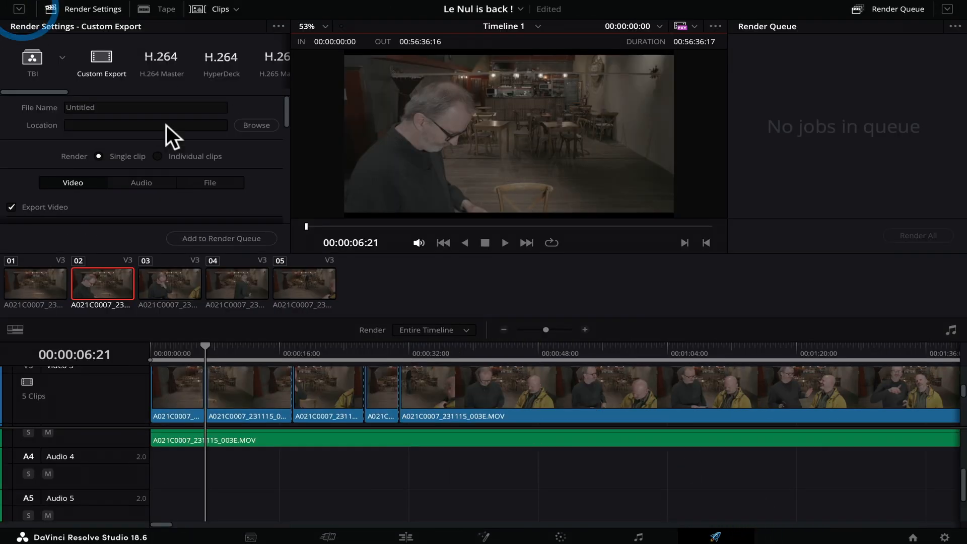
pyautogui.click(18, 9)
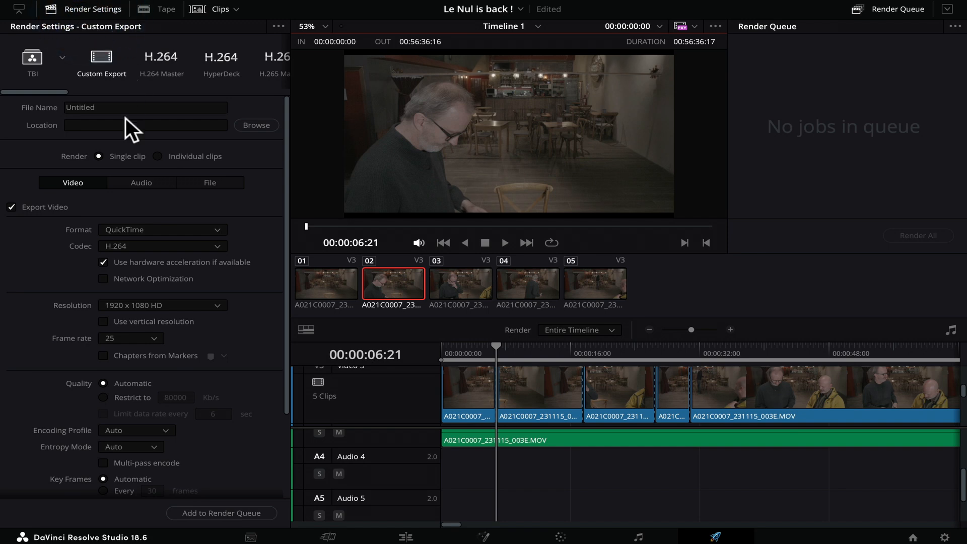
# Step: Select the H.265 Master render preset and look through the other presets and its video export settings
pyautogui.scroll(-3, 174, 336)
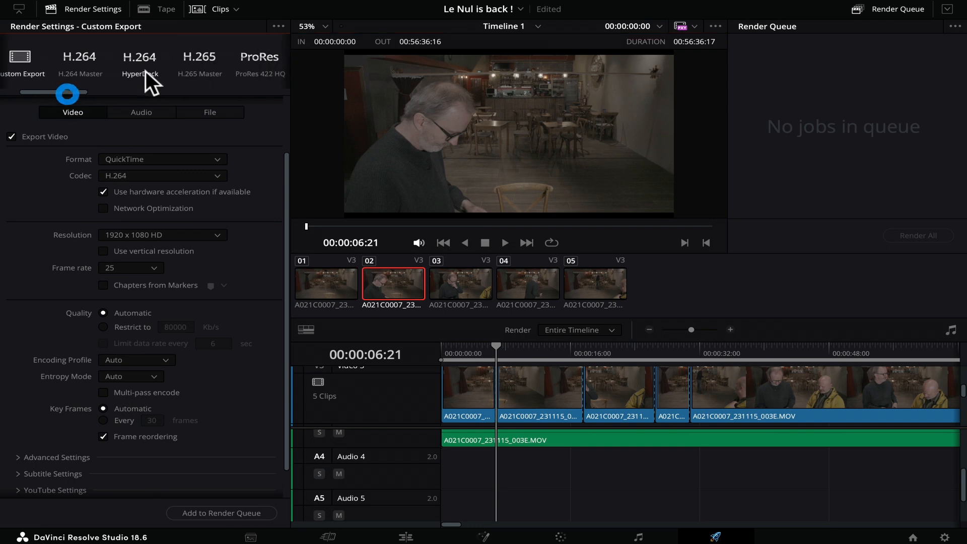
pyautogui.click(202, 59)
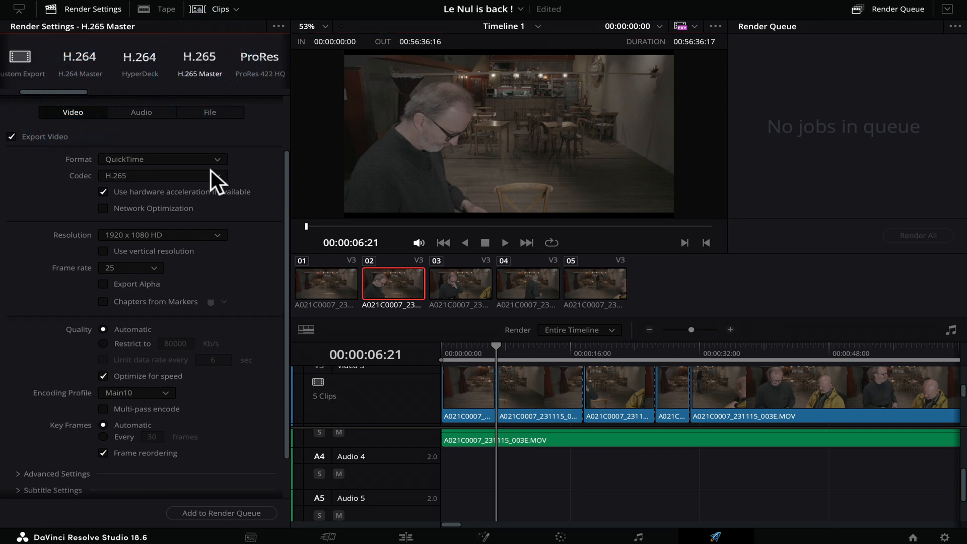
pyautogui.press('super')
pyautogui.scroll(-3, 230, 287)
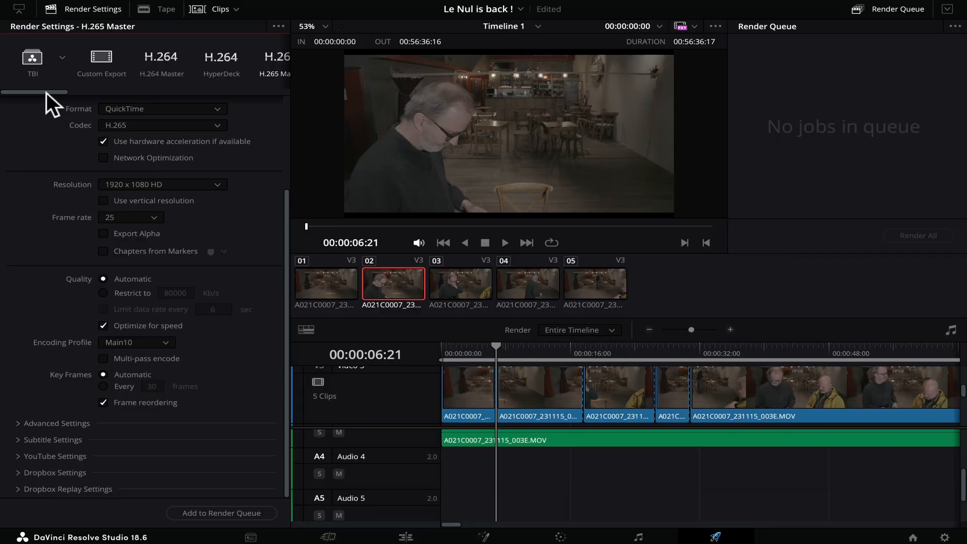
pyautogui.moveTo(46, 93); pyautogui.dragTo(63, 86)
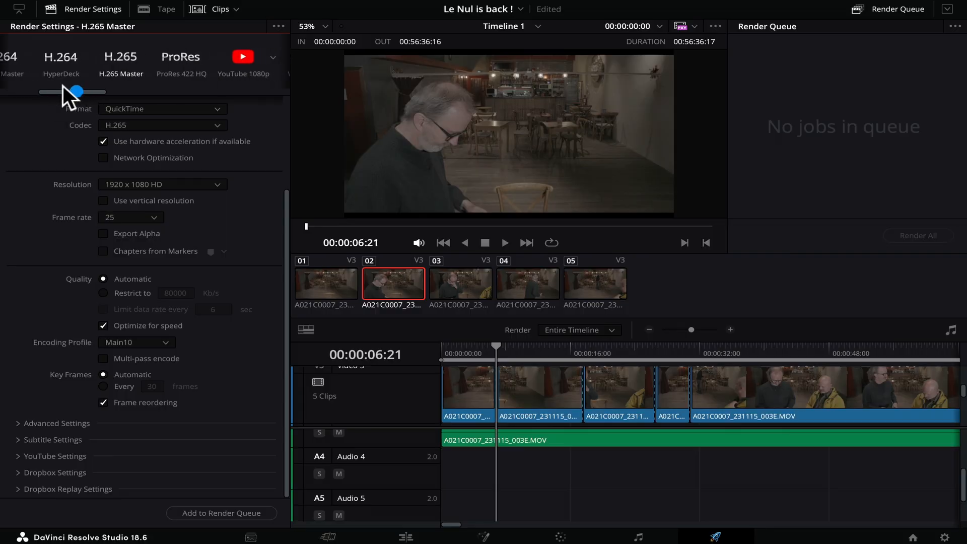
pyautogui.keyDown('super'); pyautogui.click(193, 94); pyautogui.keyUp('super')
pyautogui.moveTo(75, 91); pyautogui.dragTo(50, 97)
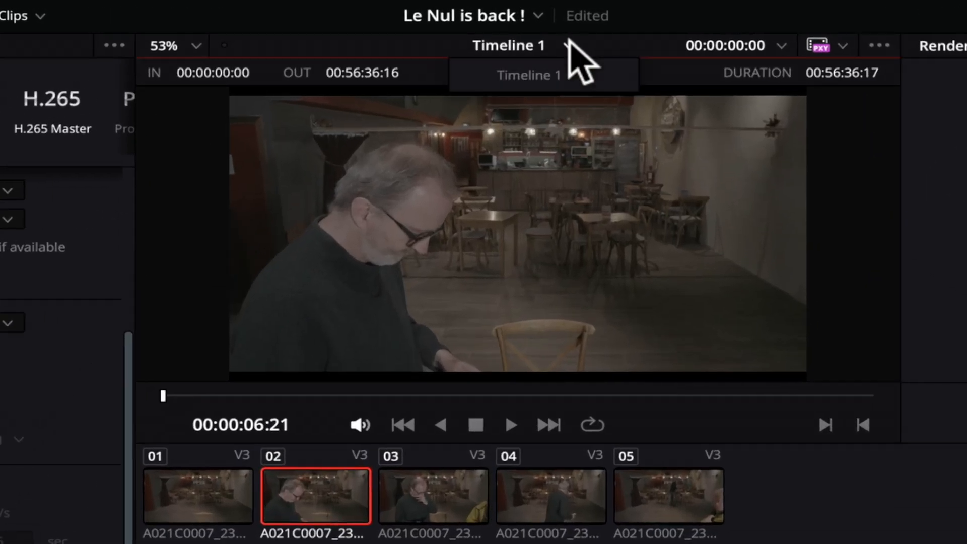
# Step: Check the Deliver page's list of timelines, and visit the Edit page before returning to the Deliver page
pyautogui.click(568, 45)
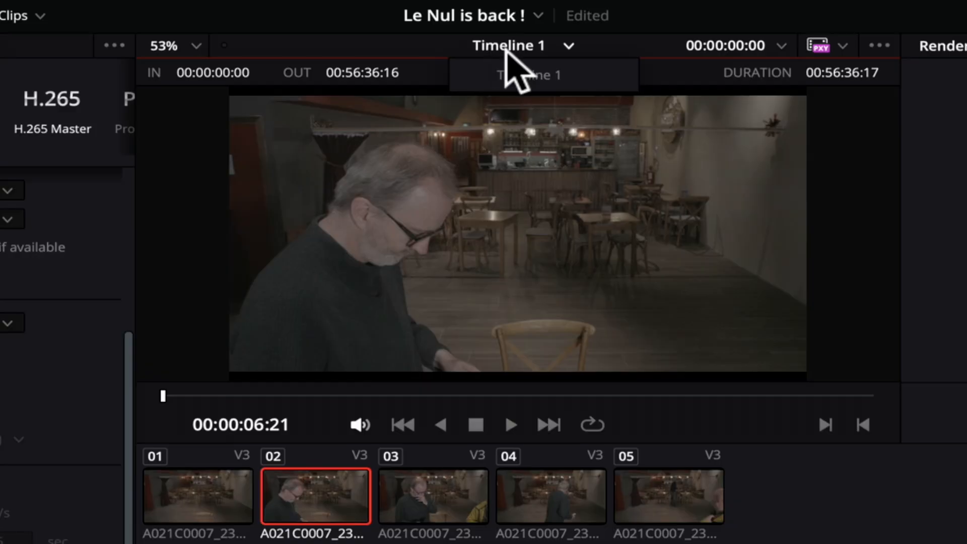
pyautogui.click(570, 45)
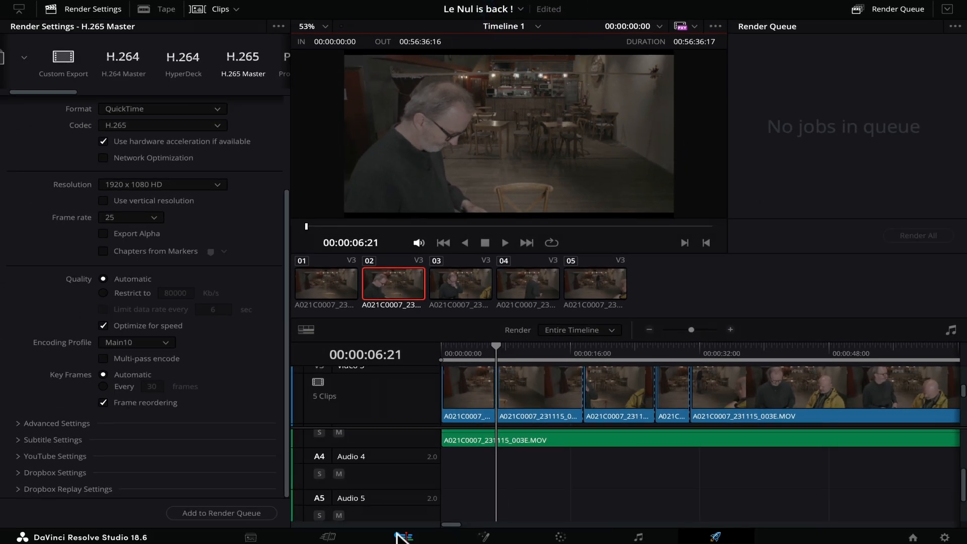
pyautogui.click(402, 536)
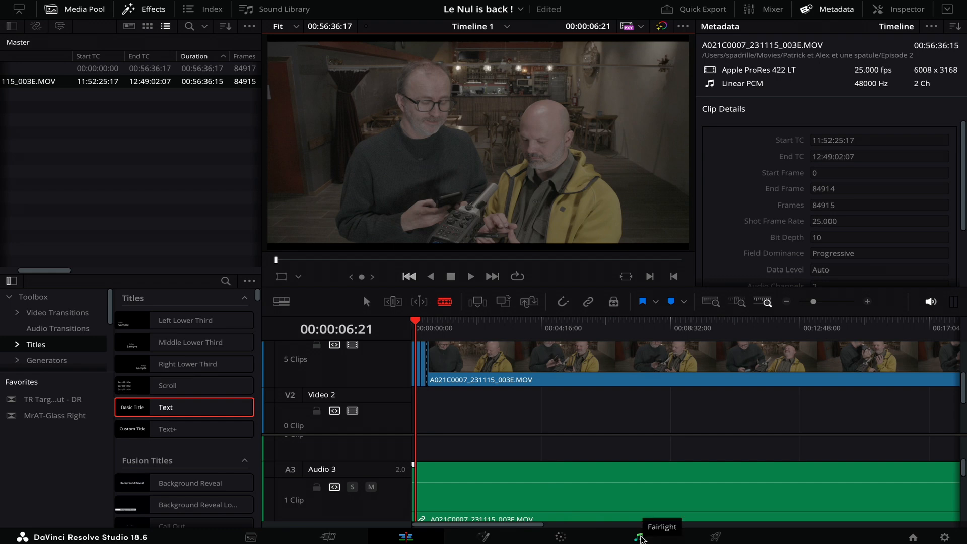
pyautogui.hotkey('shift', '8')
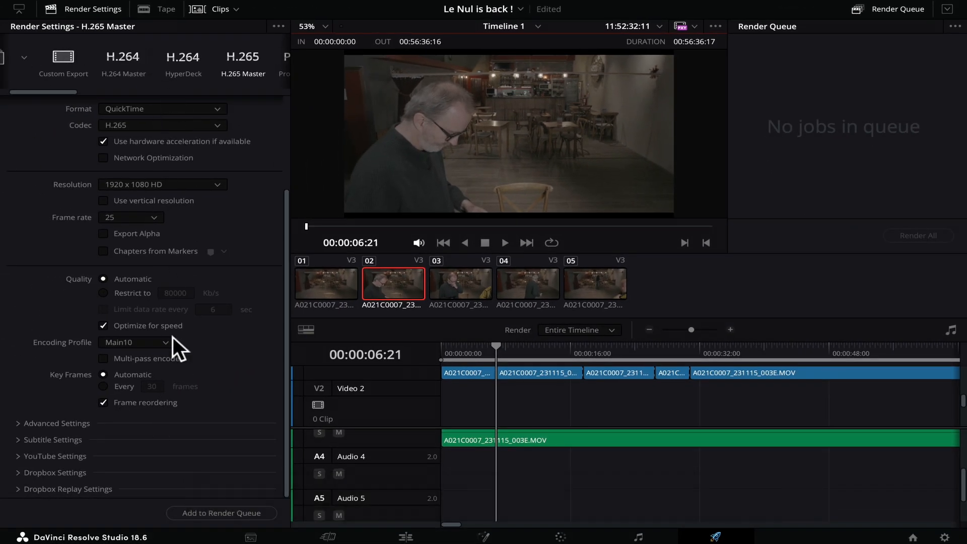
# Step: Queue an H.265 Master render job saved as Untitled.mov in Movies, and add a second job using the ProRes 422 HQ preset
pyautogui.click(220, 513)
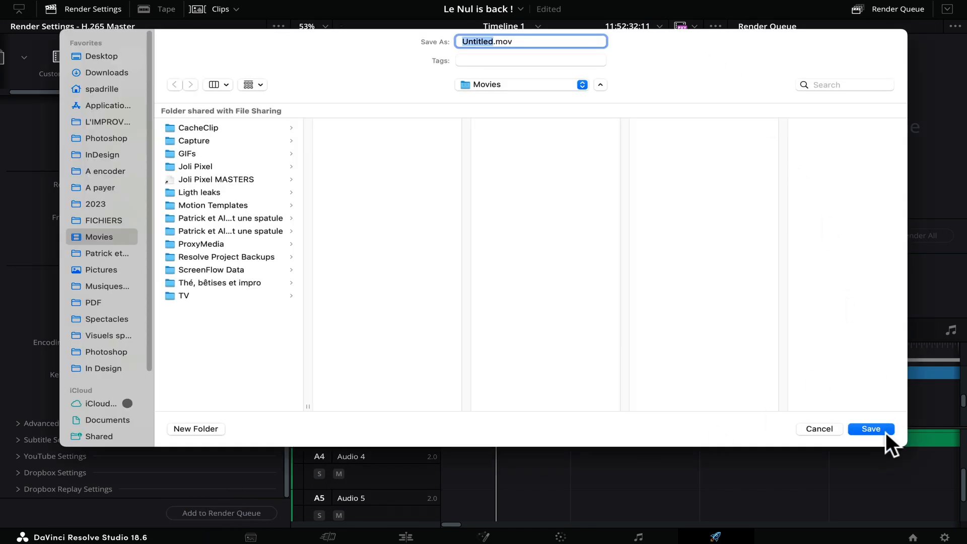
pyautogui.click(882, 429)
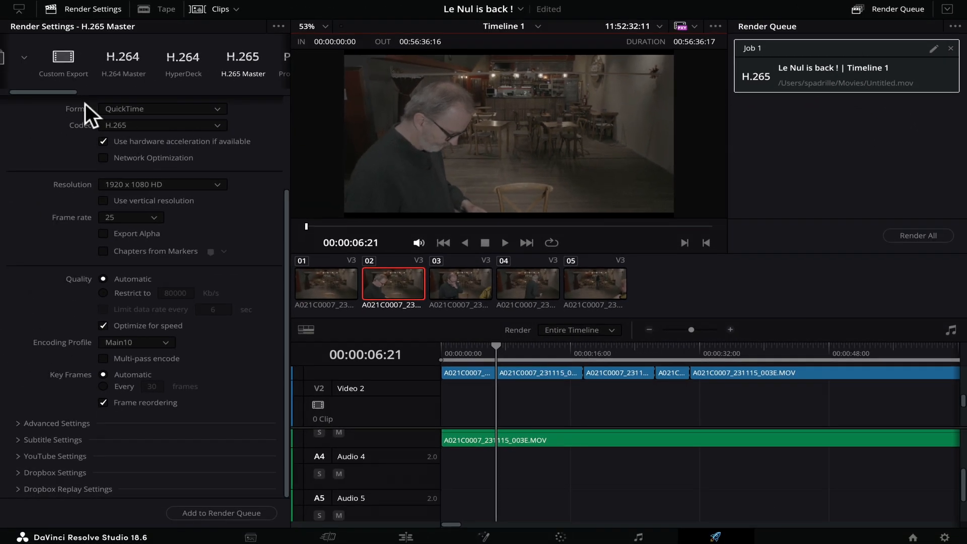
pyautogui.moveTo(53, 91); pyautogui.dragTo(96, 92)
pyautogui.click(121, 56)
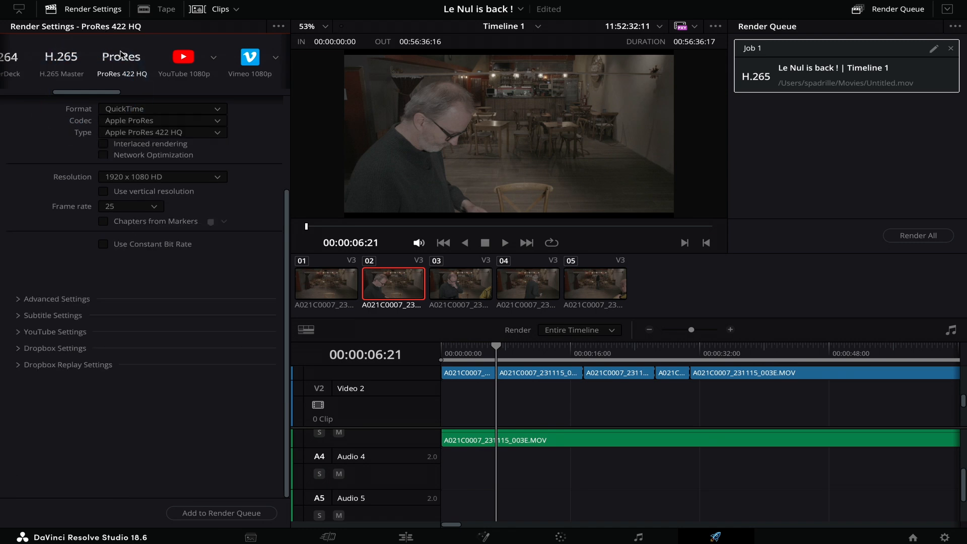
pyautogui.click(223, 512)
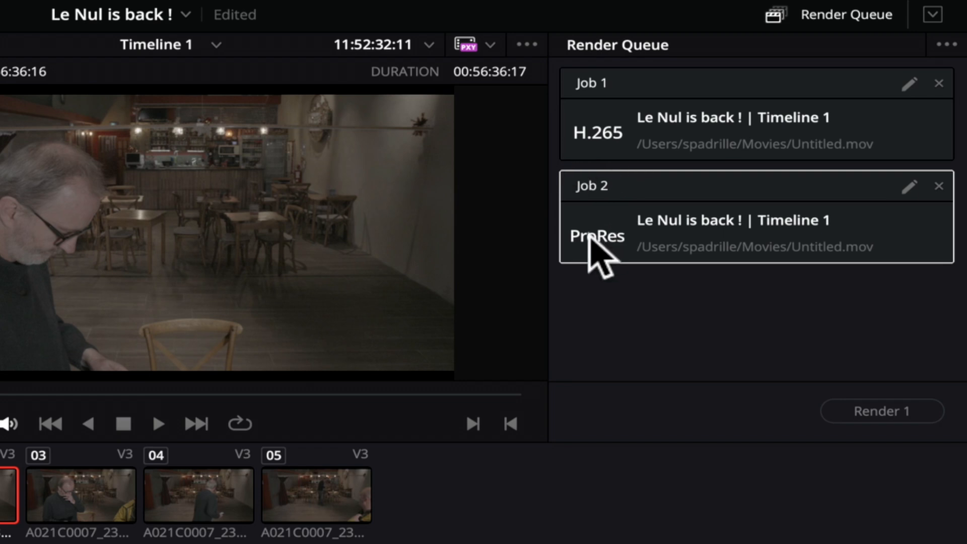
pyautogui.click(726, 322)
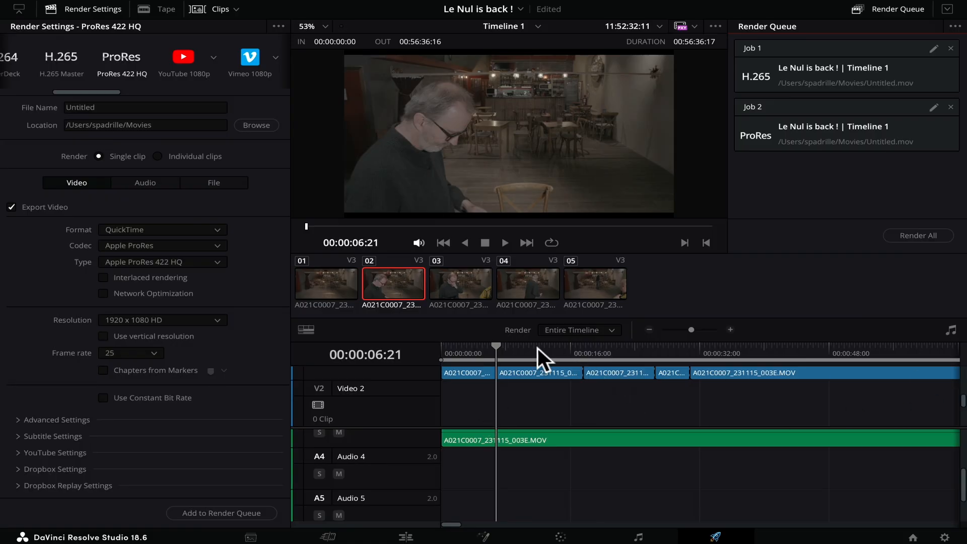
# Step: Mark an in/out render range on the timeline ending at 00:00:26:14, and set the render range back to Entire Timeline
pyautogui.click(536, 349)
pyautogui.press('i')
pyautogui.click(656, 346)
pyautogui.press('o')
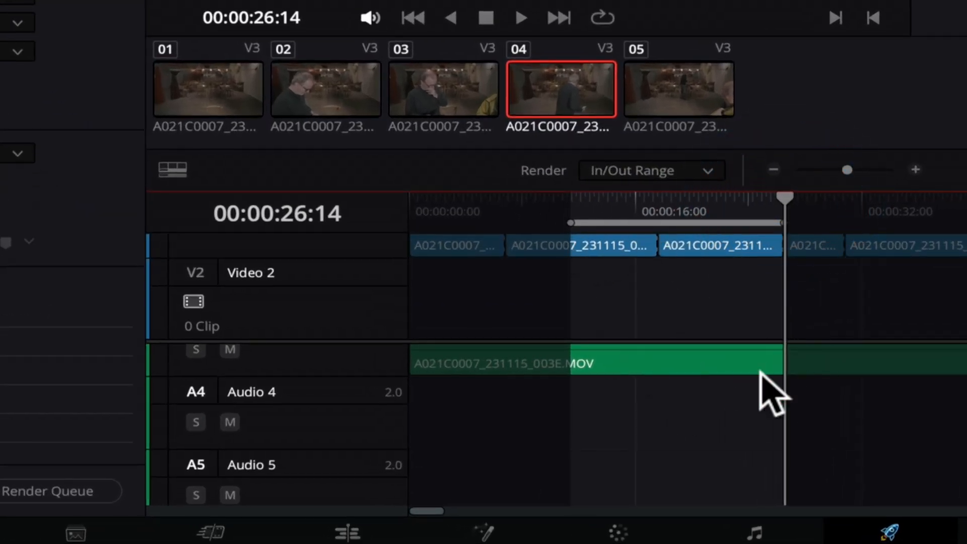
pyautogui.click(705, 172)
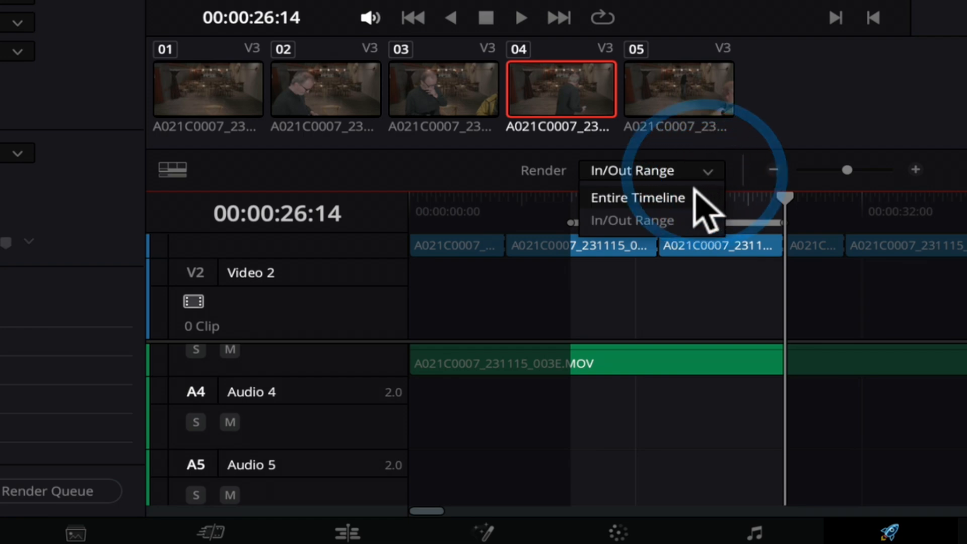
pyautogui.click(694, 196)
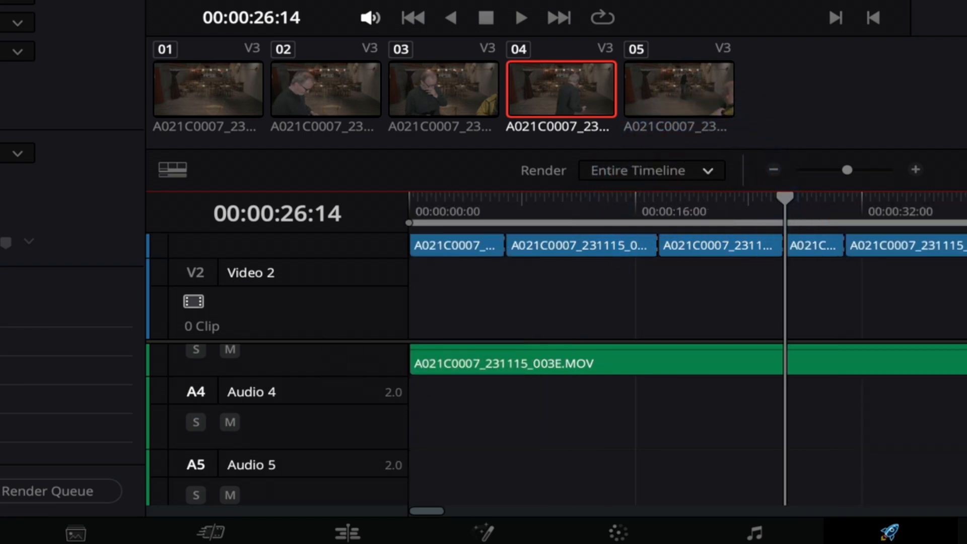